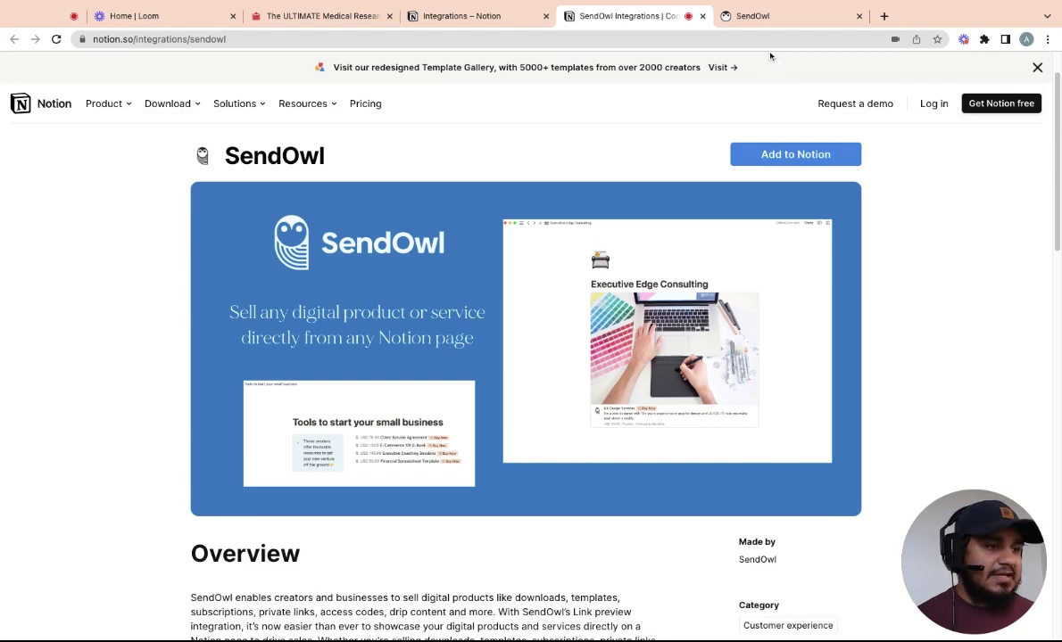
Step: Switch to SendOwl, open the selling options of the Research Project Accelerator product, and copy its product sales page link
{"action": "left_click", "coordinate": [761, 18]}
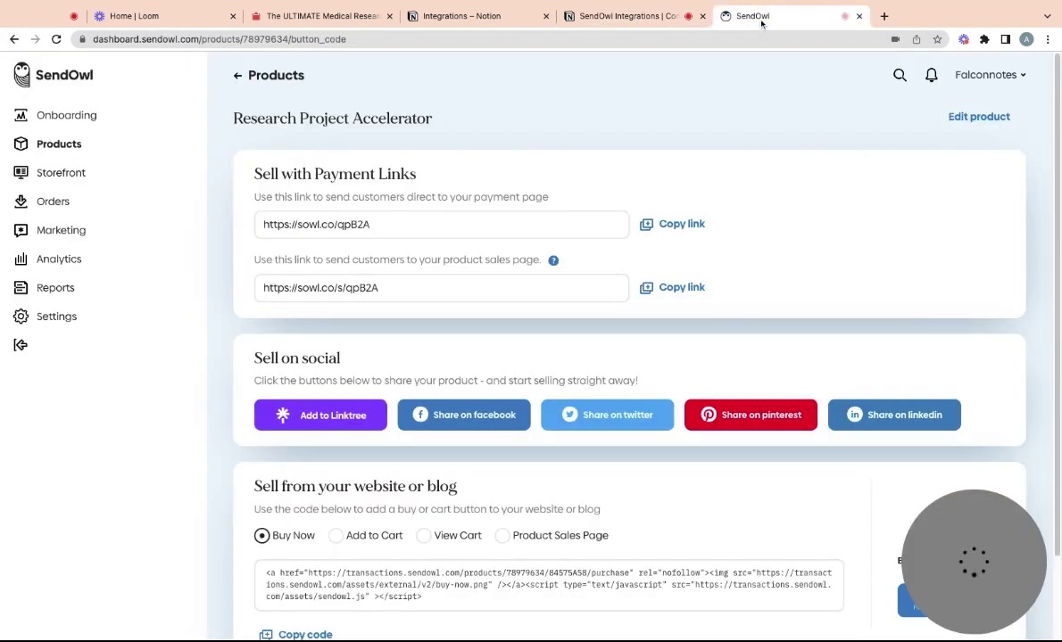
{"action": "left_click", "coordinate": [76, 144]}
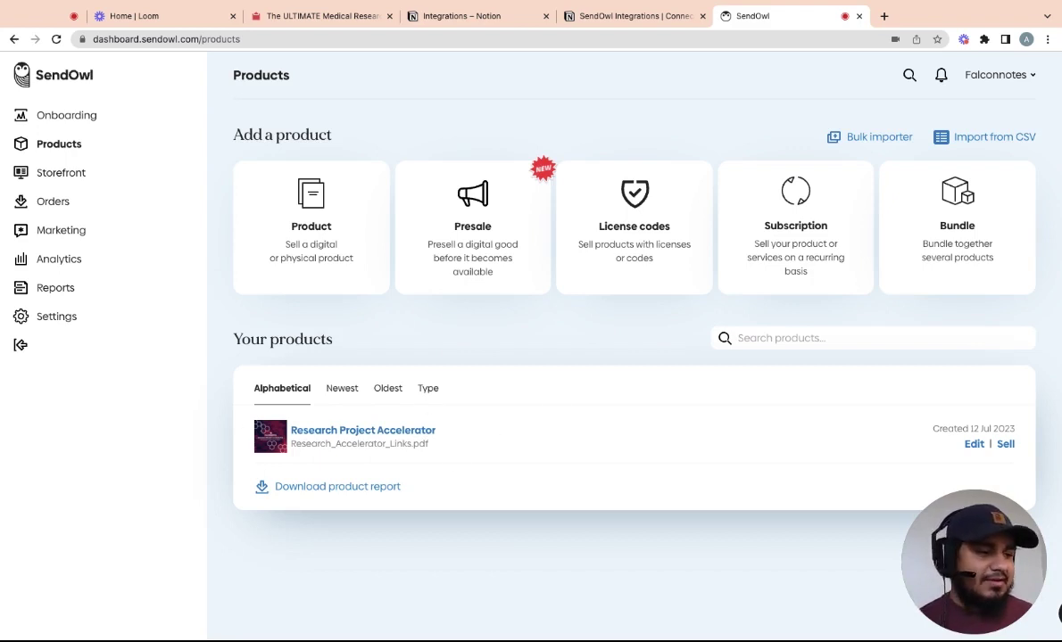
{"action": "left_click", "coordinate": [1009, 452]}
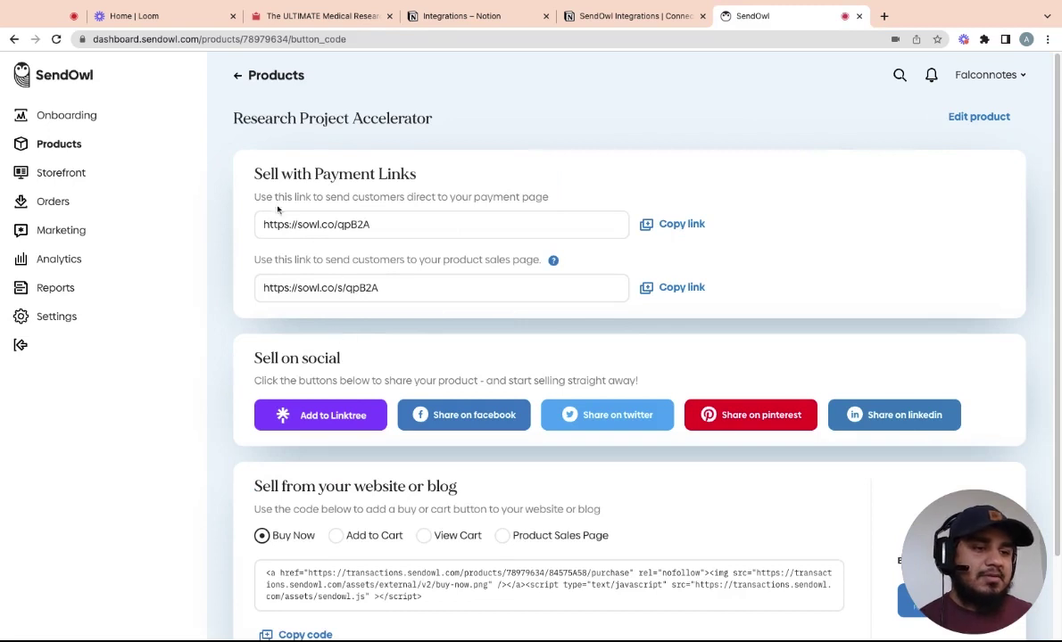
{"action": "left_click_drag", "start_coordinate": [277, 195], "coordinate": [548, 197]}
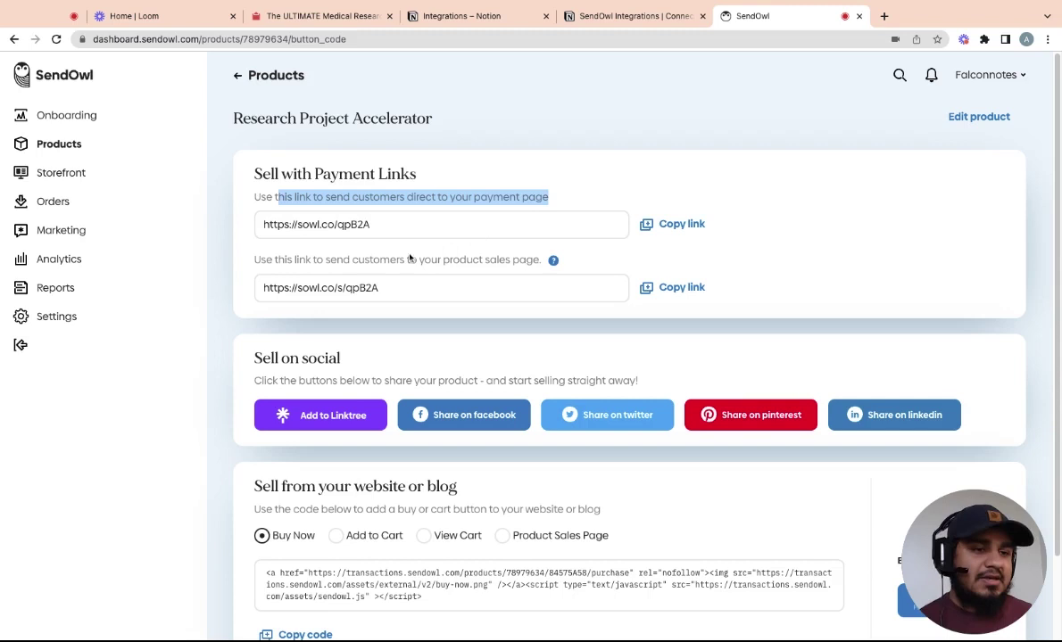
{"action": "left_click_drag", "start_coordinate": [283, 259], "coordinate": [539, 259]}
{"action": "left_click", "coordinate": [539, 259]}
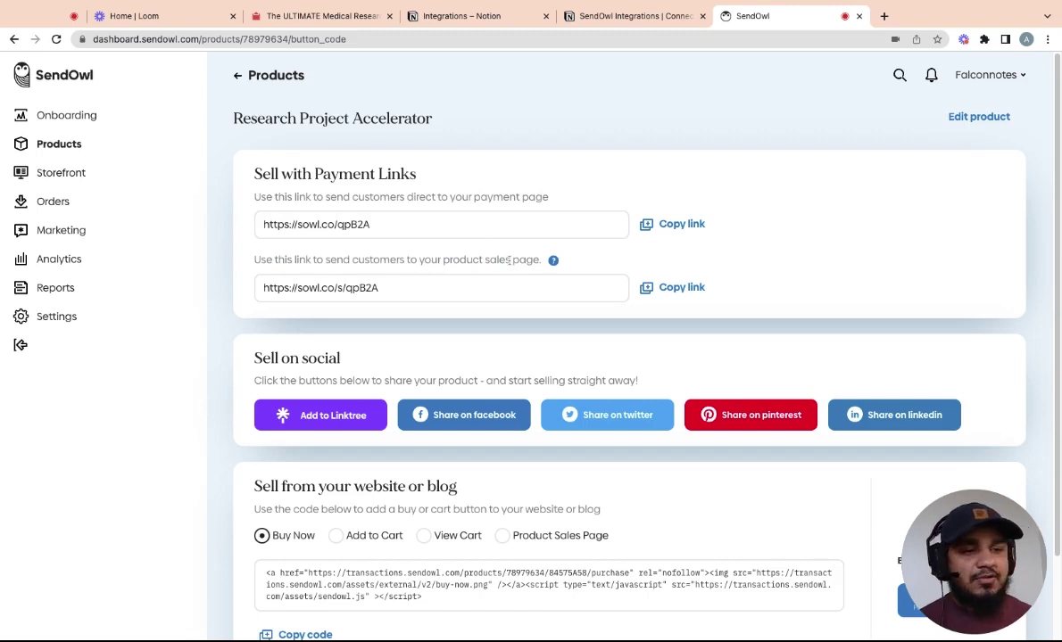
{"action": "left_click", "coordinate": [682, 290]}
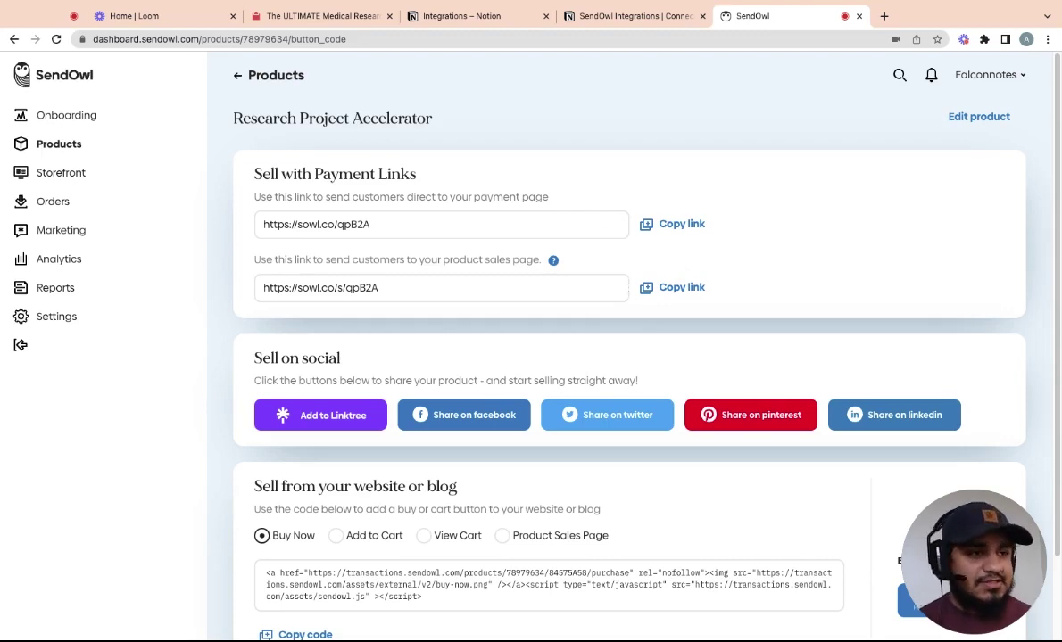
Step: Paste the sales page link as a preview below the features list on the Notion medical research page
{"action": "left_click", "coordinate": [312, 15]}
{"action": "scroll", "coordinate": [590, 502], "scroll_direction": "down", "scroll_amount": 5}
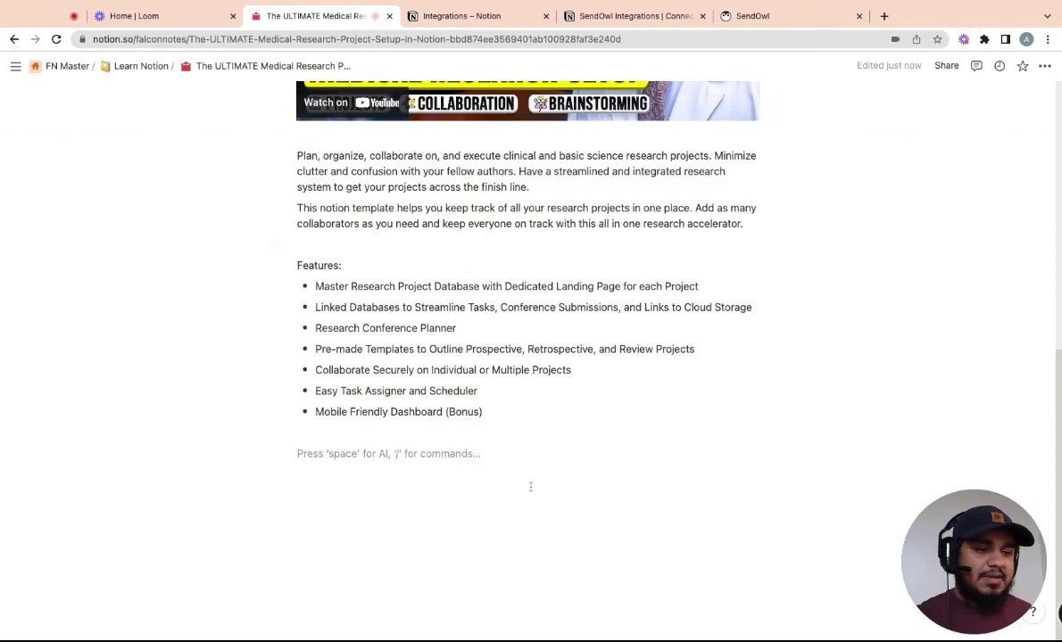
{"action": "key", "text": "ctrl+v"}
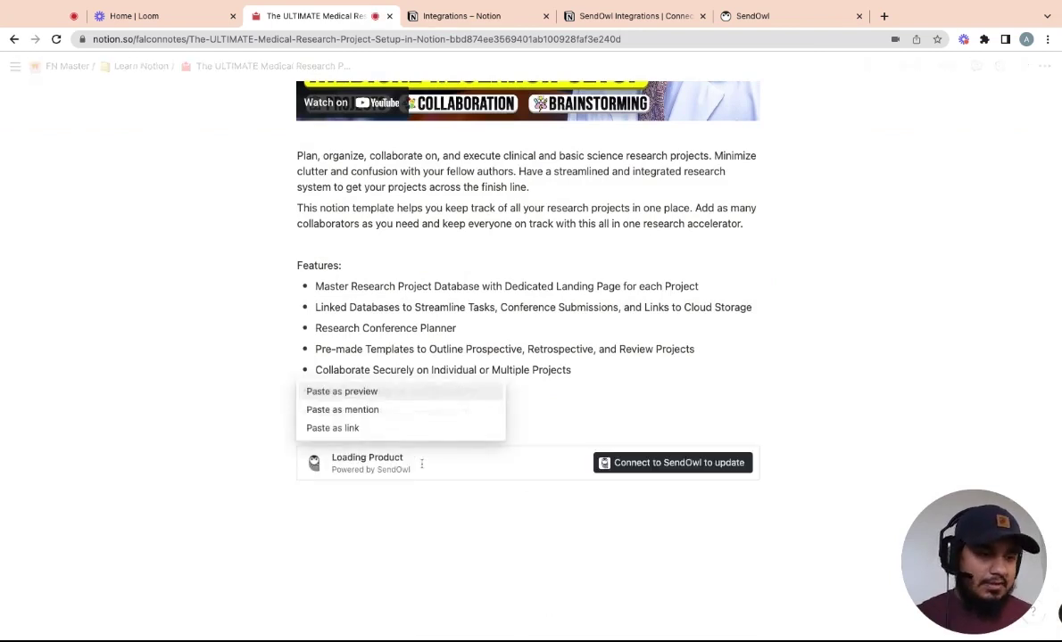
{"action": "left_click", "coordinate": [360, 394]}
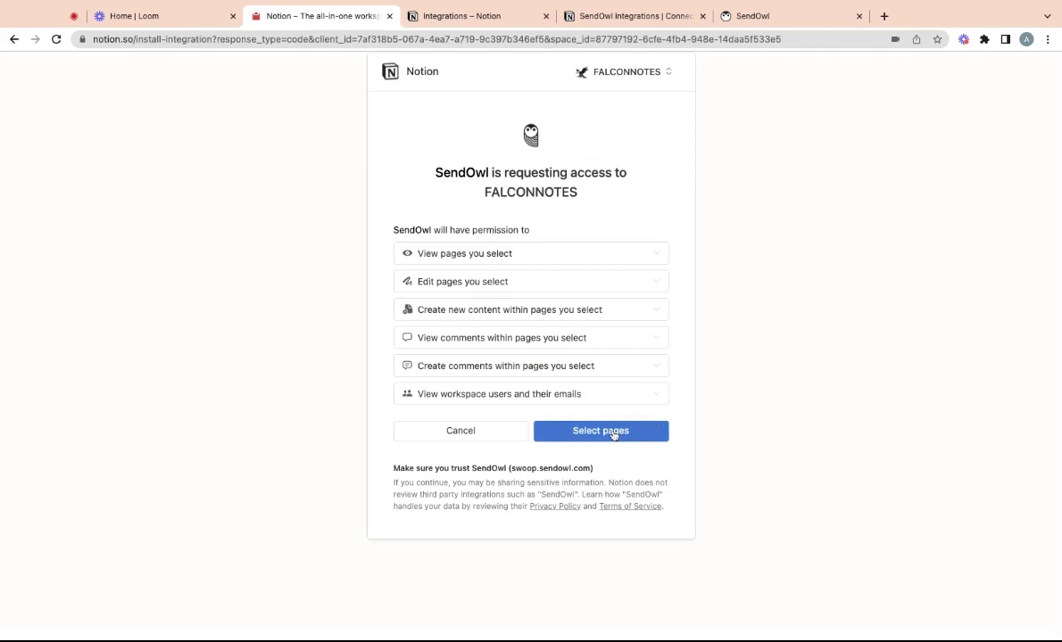
Step: Grant the SendOwl integration access to the Learn Notion page in the FALCONNOTES workspace
{"action": "left_click", "coordinate": [613, 433]}
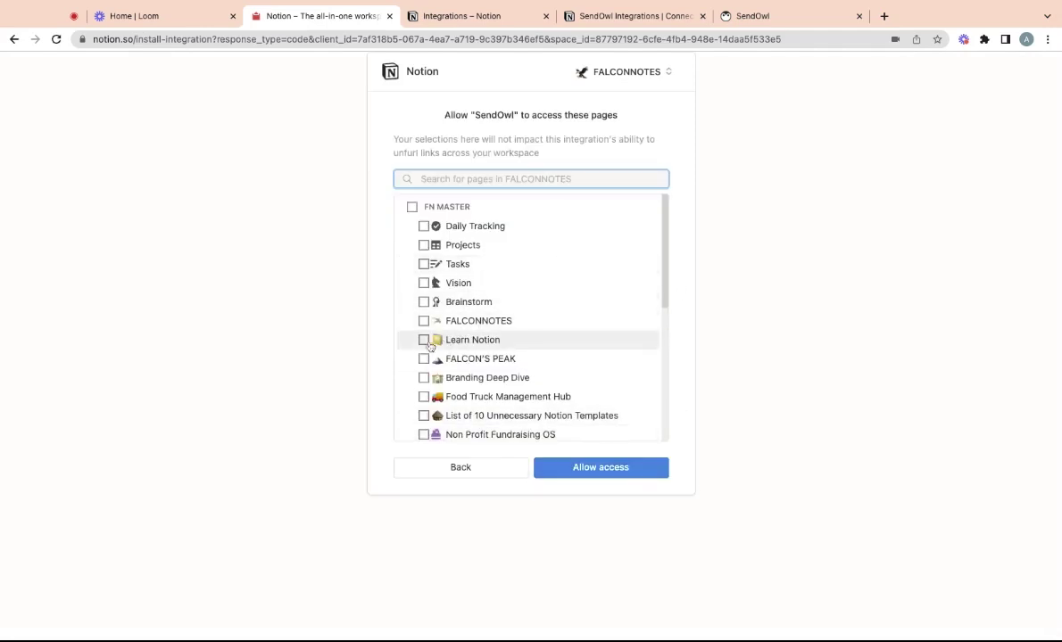
{"action": "left_click", "coordinate": [424, 340]}
{"action": "left_click", "coordinate": [610, 473]}
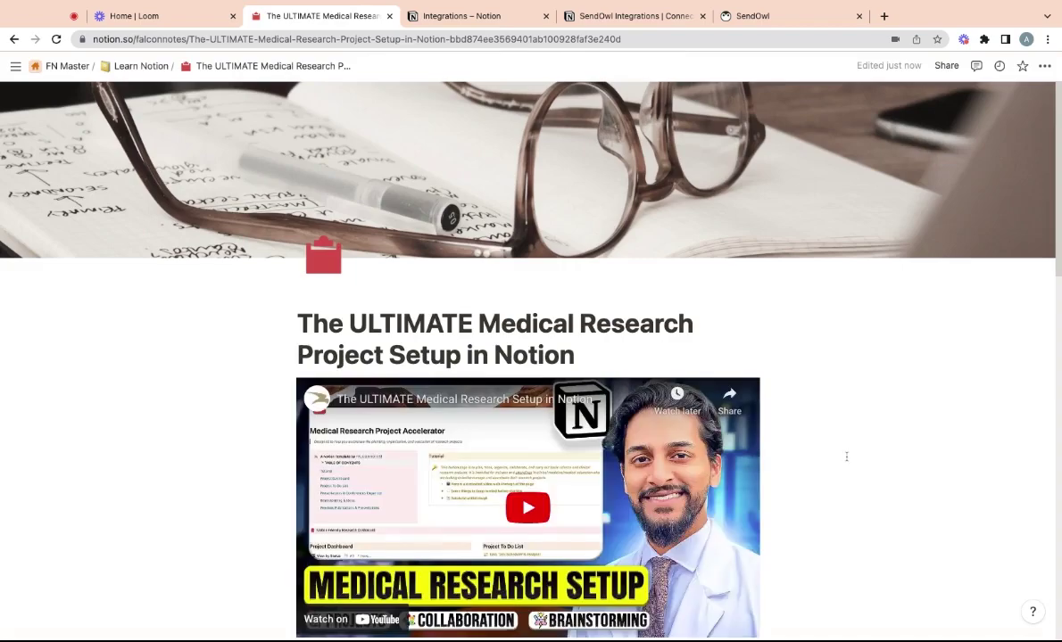
Step: Check the embedded product preview on the page and copy the page's published web link
{"action": "scroll", "coordinate": [846, 457], "scroll_direction": "down", "scroll_amount": 12}
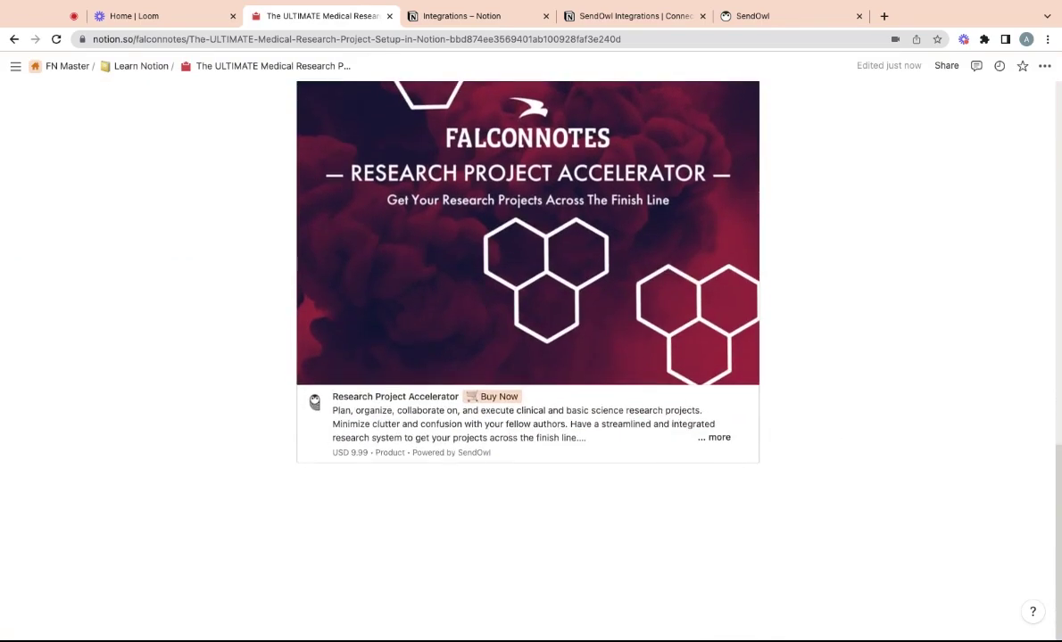
{"action": "scroll", "coordinate": [527, 356], "scroll_direction": "up", "scroll_amount": 8}
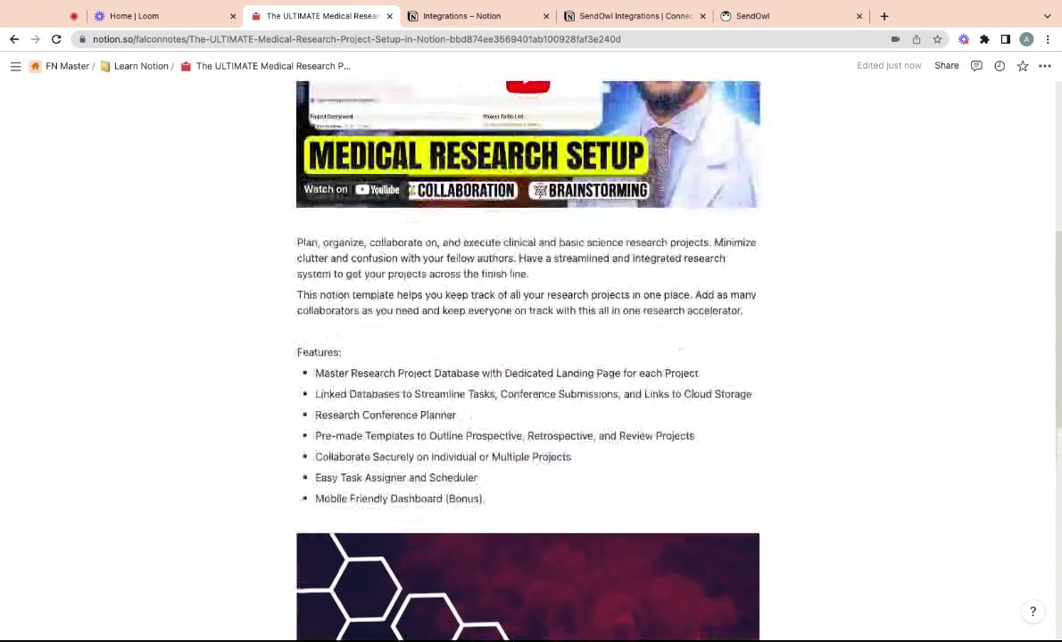
{"action": "scroll", "coordinate": [527, 356], "scroll_direction": "down", "scroll_amount": 3}
{"action": "left_click", "coordinate": [946, 65]}
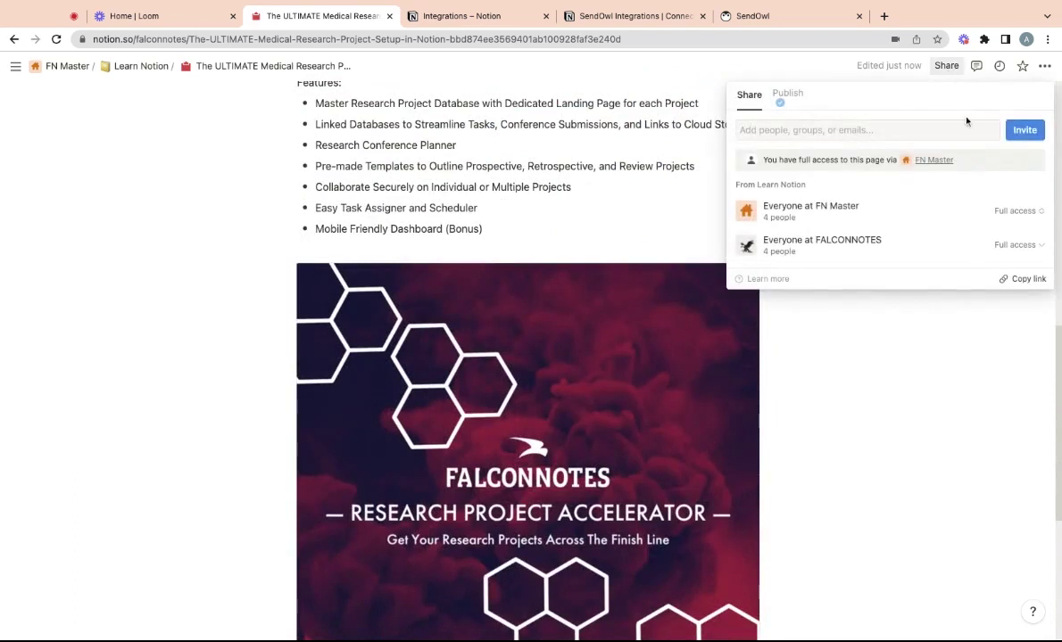
{"action": "left_click", "coordinate": [787, 93]}
{"action": "left_click", "coordinate": [1017, 152]}
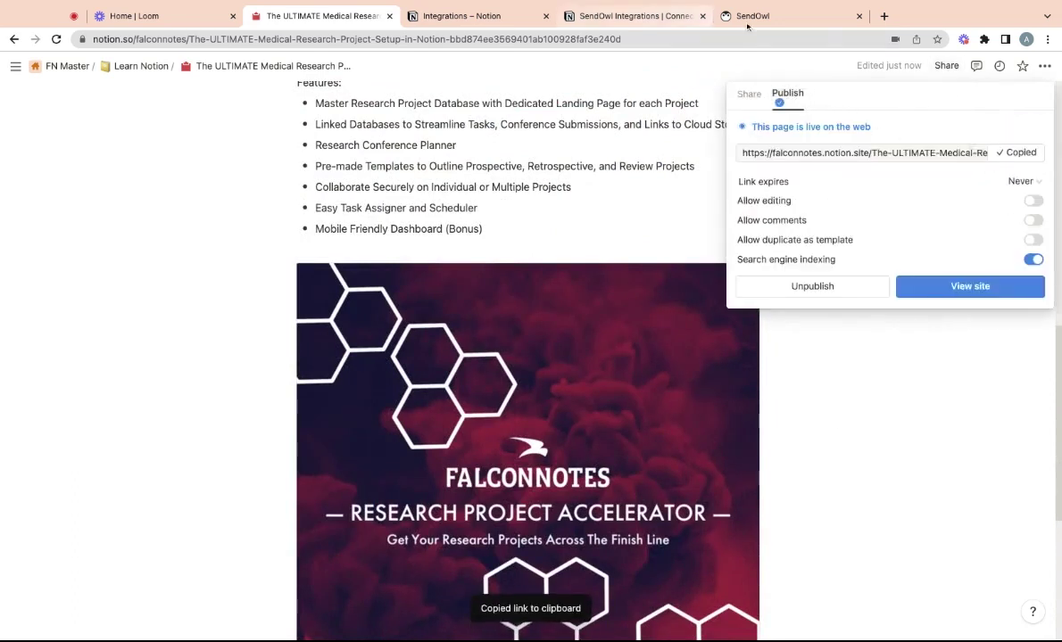
Step: Open the copied web link in a new browser tab and review the published page down to the product preview
{"action": "left_click", "coordinate": [884, 16]}
{"action": "key", "text": "ctrl+v"}
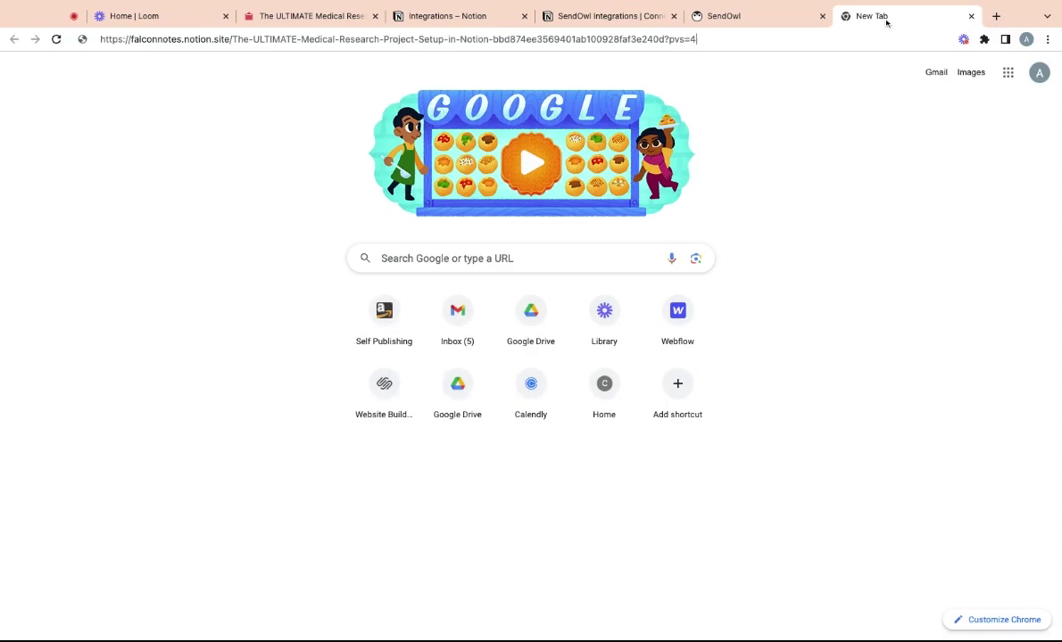
{"action": "key", "text": "Return"}
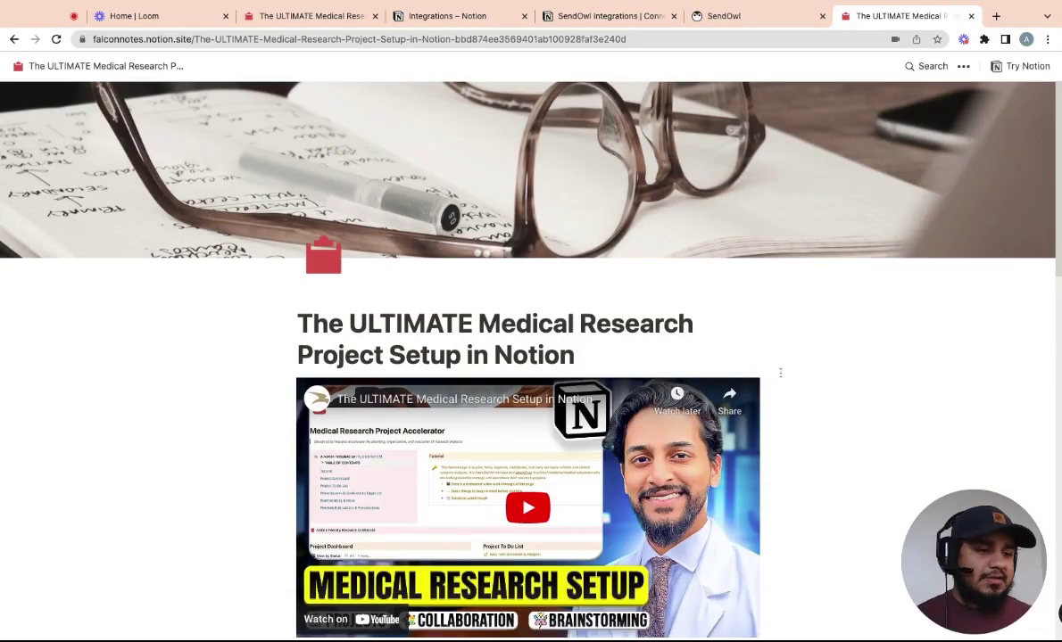
{"action": "scroll", "coordinate": [780, 373], "scroll_direction": "down", "scroll_amount": 10}
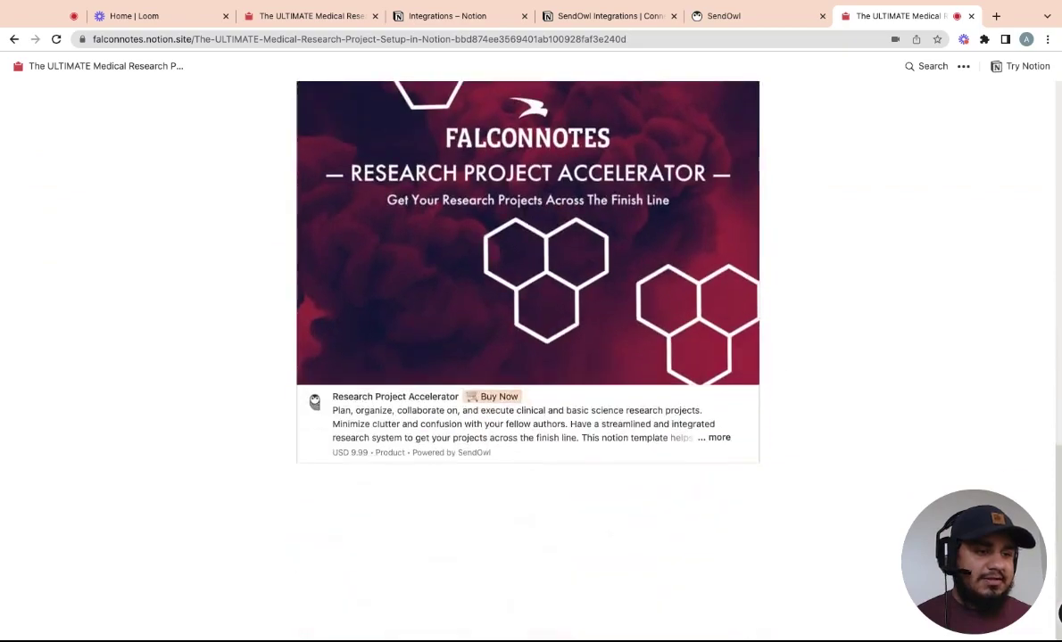
{"action": "scroll", "coordinate": [526, 357], "scroll_direction": "up", "scroll_amount": 10}
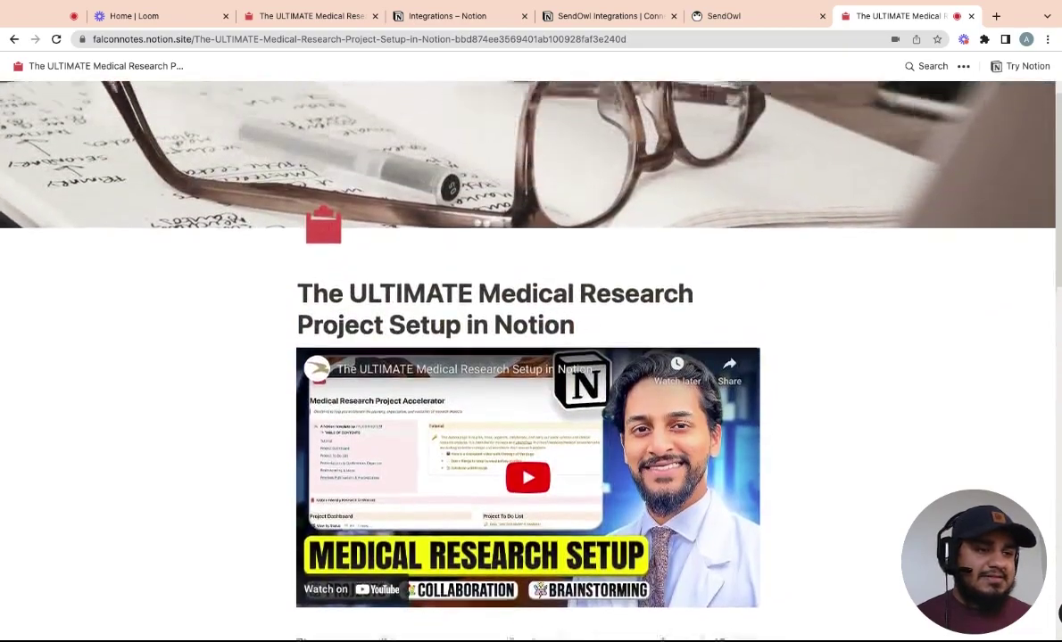
{"action": "scroll", "coordinate": [527, 357], "scroll_direction": "down", "scroll_amount": 10}
{"action": "scroll", "coordinate": [527, 357], "scroll_direction": "up", "scroll_amount": 10}
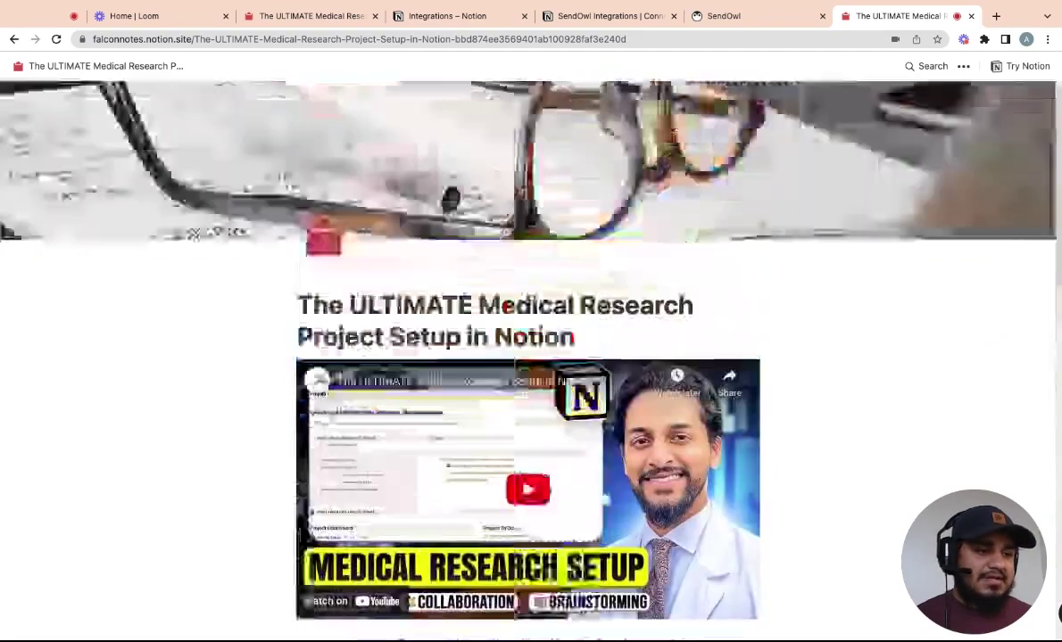
{"action": "scroll", "coordinate": [526, 480], "scroll_direction": "down", "scroll_amount": 10}
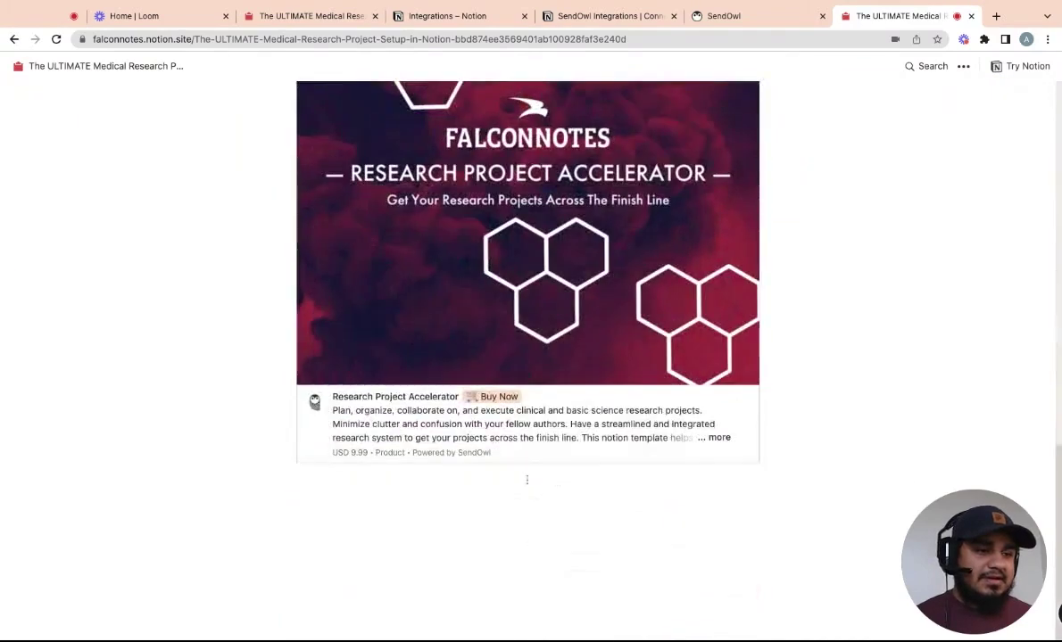
Step: Follow the embedded preview to the product's sales page and on to its payment form, and close the checkout tab
{"action": "left_click", "coordinate": [419, 423]}
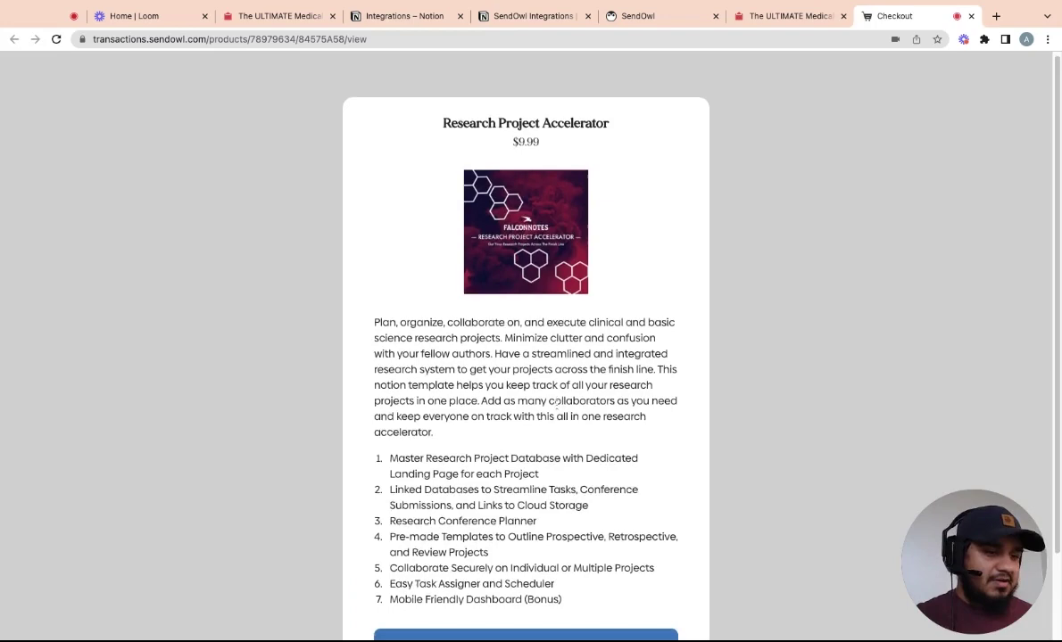
{"action": "scroll", "coordinate": [555, 404], "scroll_direction": "down", "scroll_amount": 1}
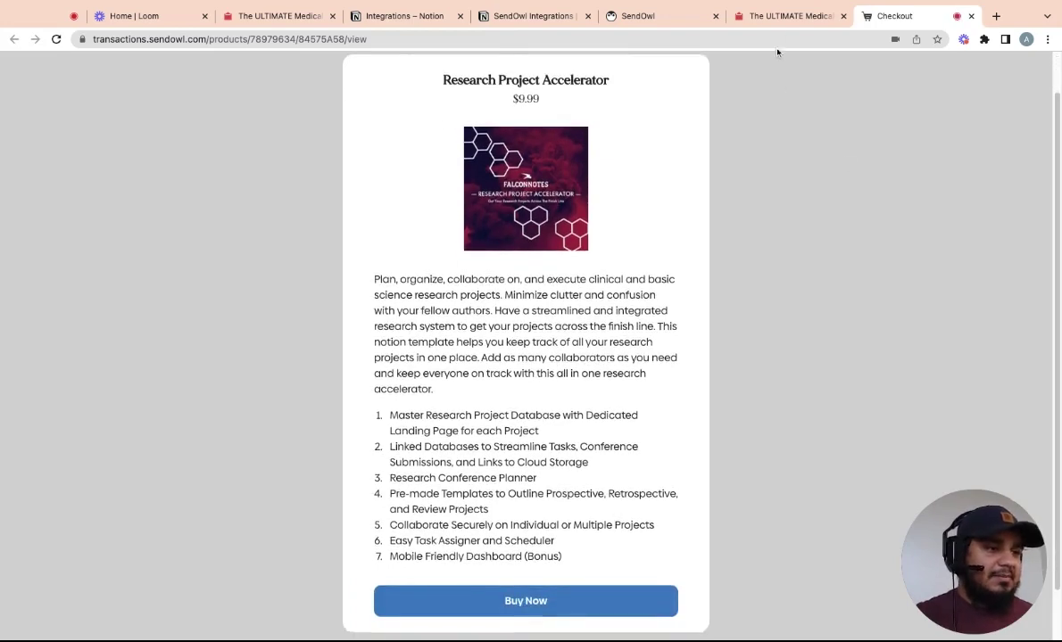
{"action": "left_click", "coordinate": [785, 16]}
{"action": "scroll", "coordinate": [491, 327], "scroll_direction": "up", "scroll_amount": 8}
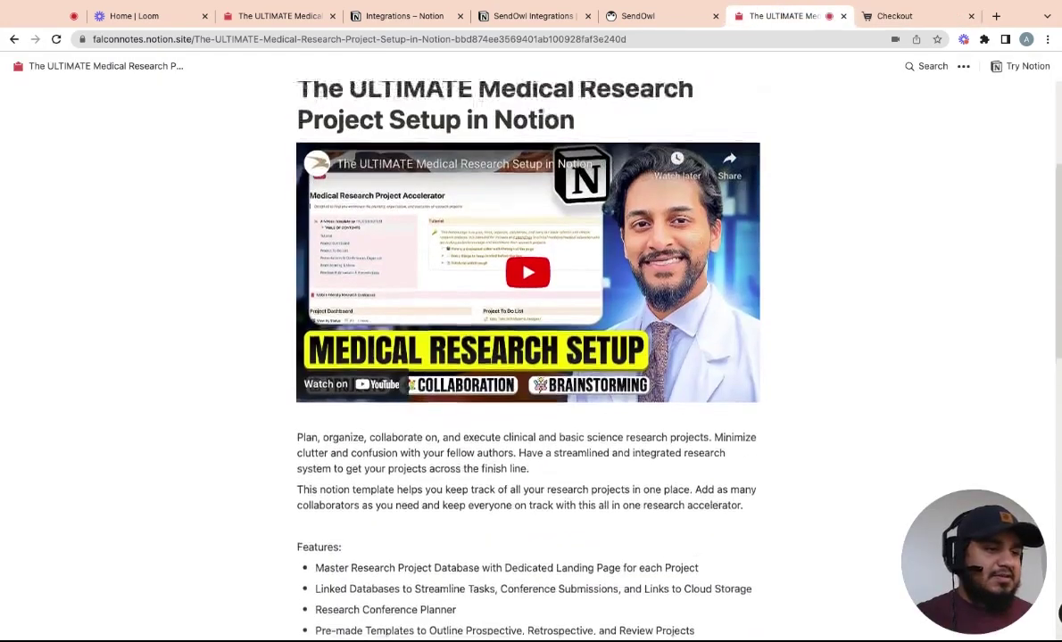
{"action": "key", "text": "ctrl+Tab"}
{"action": "scroll", "coordinate": [556, 375], "scroll_direction": "down", "scroll_amount": 1}
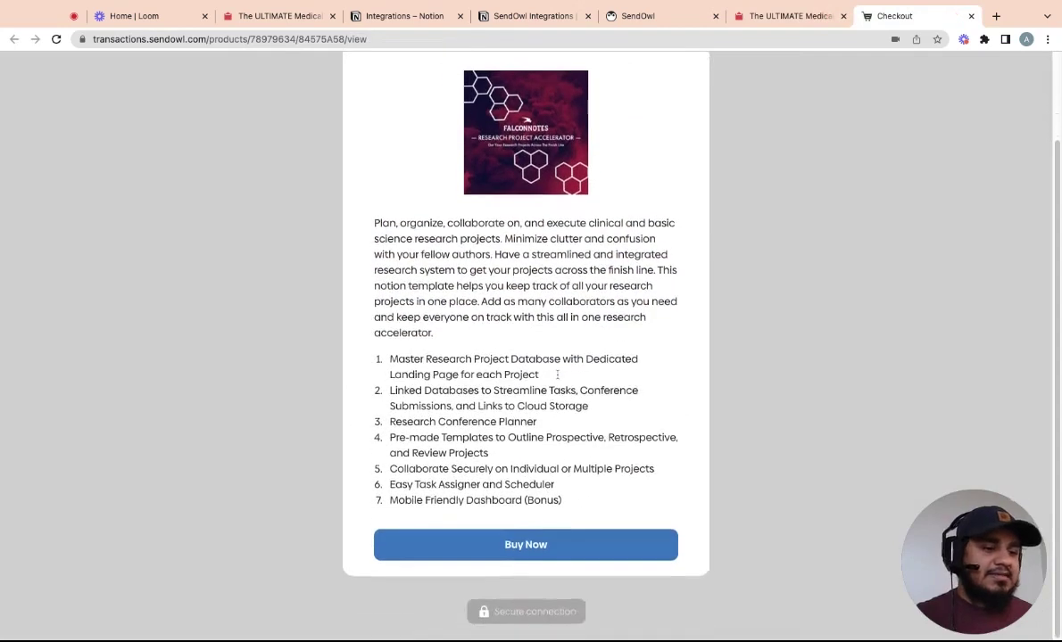
{"action": "left_click", "coordinate": [532, 546]}
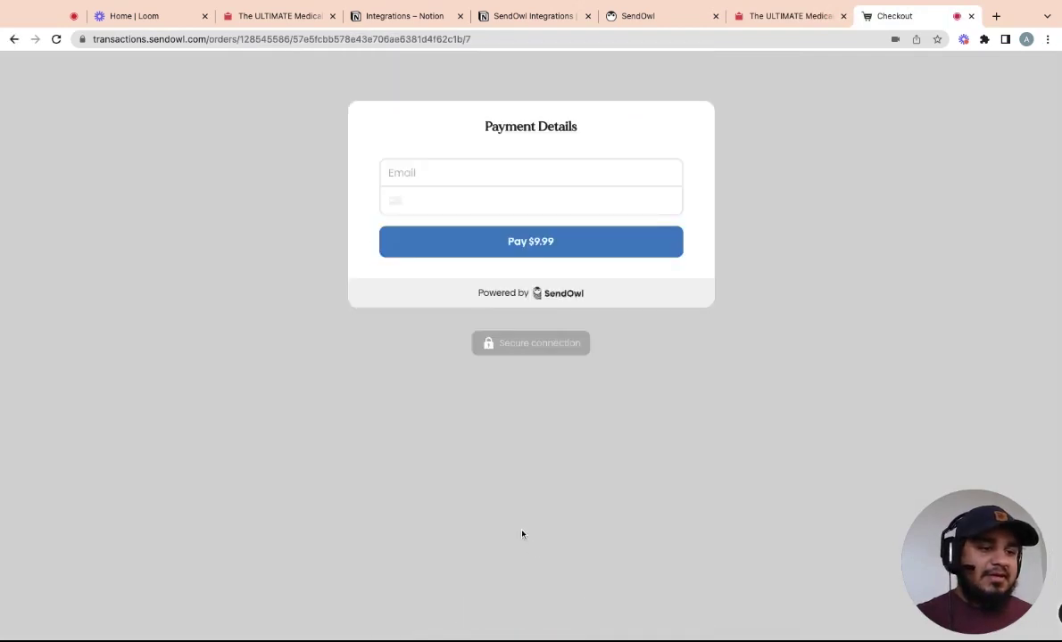
{"action": "left_click", "coordinate": [972, 17]}
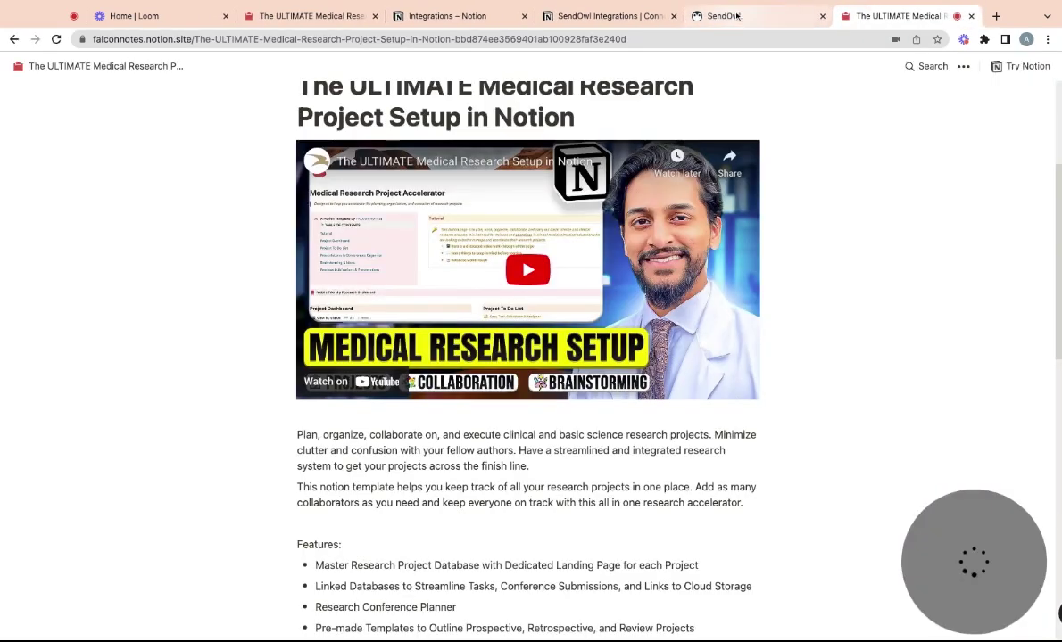
Step: Copy the product's direct payment page link from SendOwl and return to the editable Notion page
{"action": "left_click", "coordinate": [754, 16]}
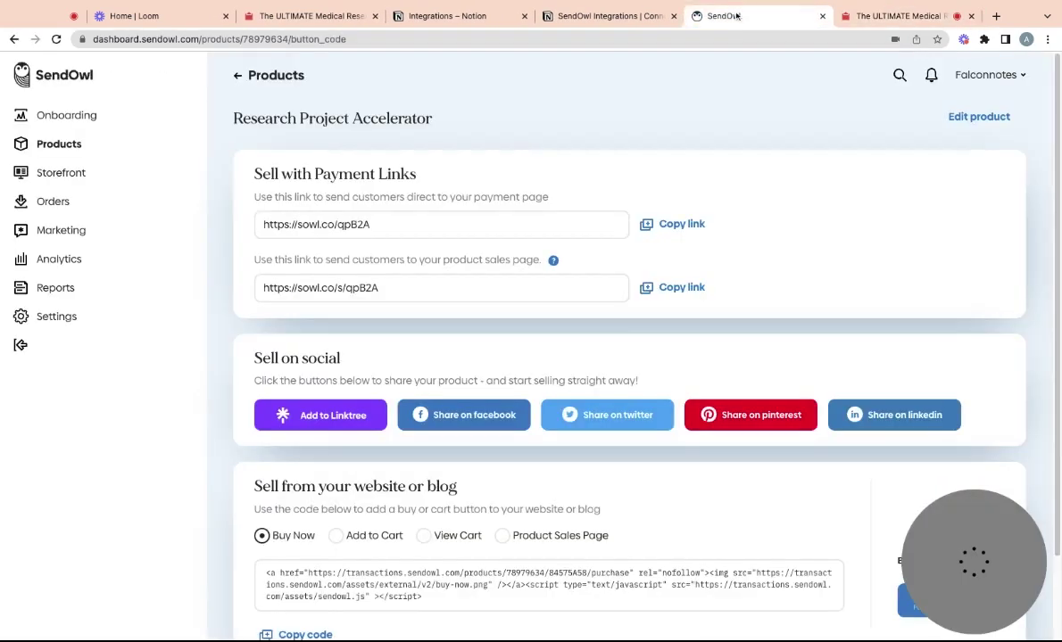
{"action": "left_click", "coordinate": [671, 223]}
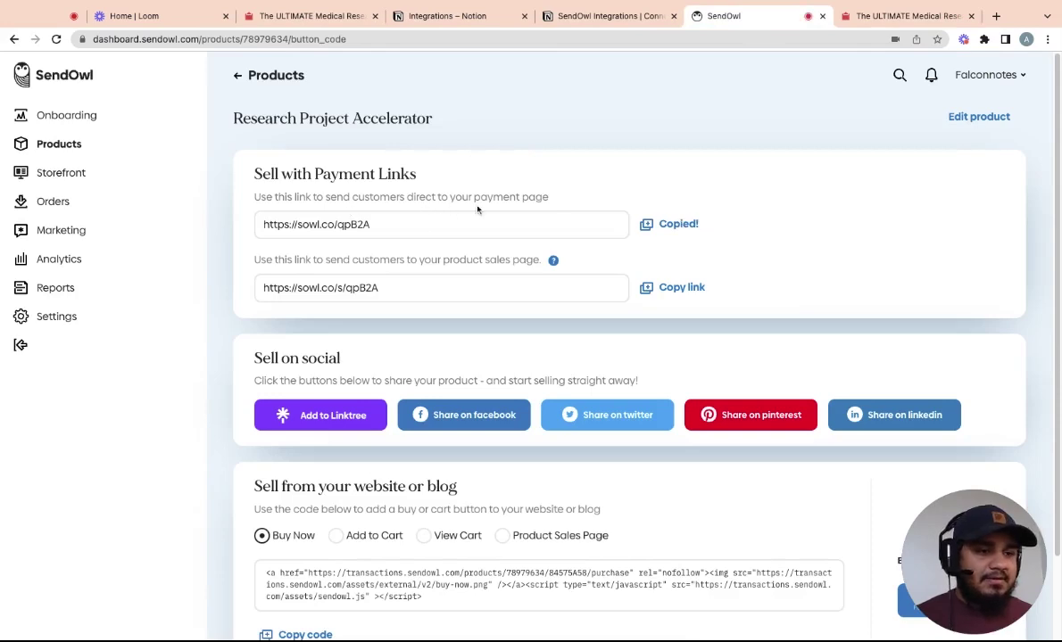
{"action": "left_click", "coordinate": [315, 16]}
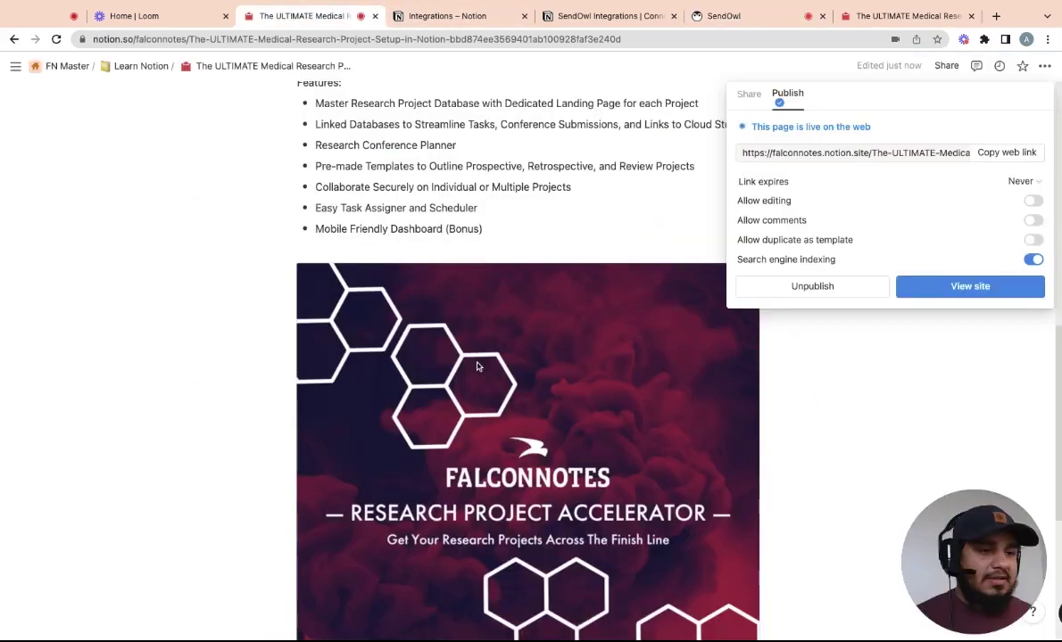
Step: Delete the embedded Research Project Accelerator sales page preview from the Notion page
{"action": "left_click", "coordinate": [291, 275]}
{"action": "left_click", "coordinate": [291, 275]}
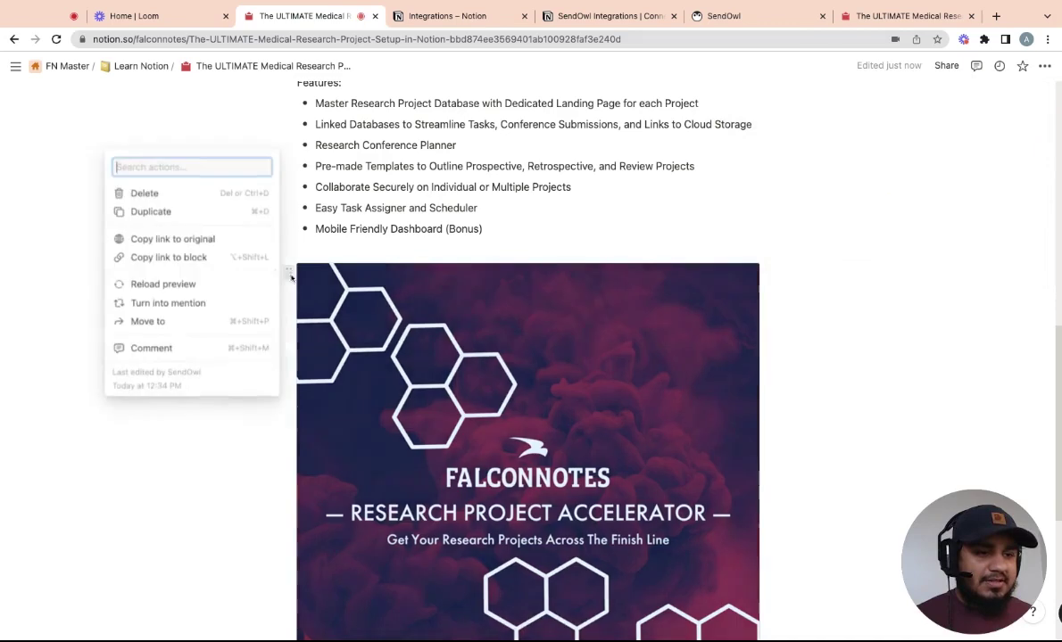
{"action": "left_click", "coordinate": [189, 195]}
Step: Paste the payment link as an embedded preview in the empty line below the features list
{"action": "left_click", "coordinate": [389, 464]}
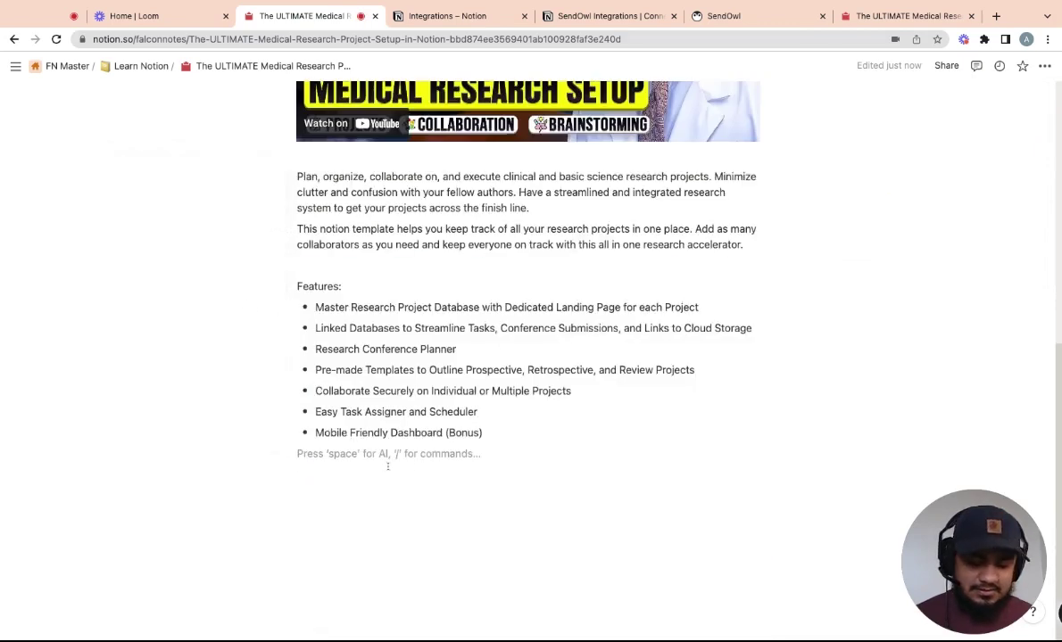
{"action": "key", "text": "super+v"}
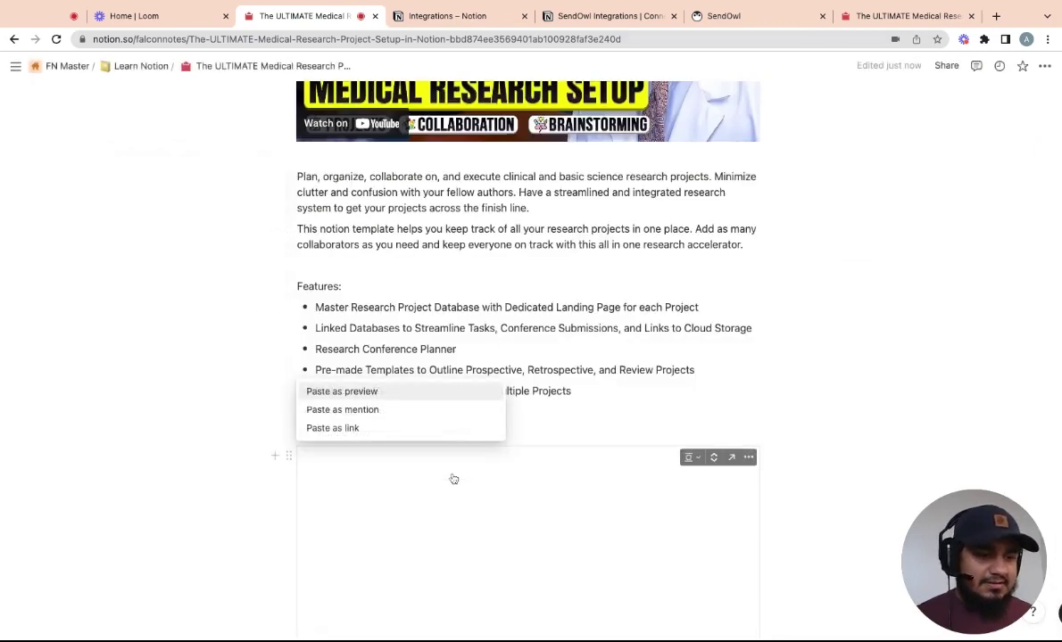
{"action": "key", "text": "Escape"}
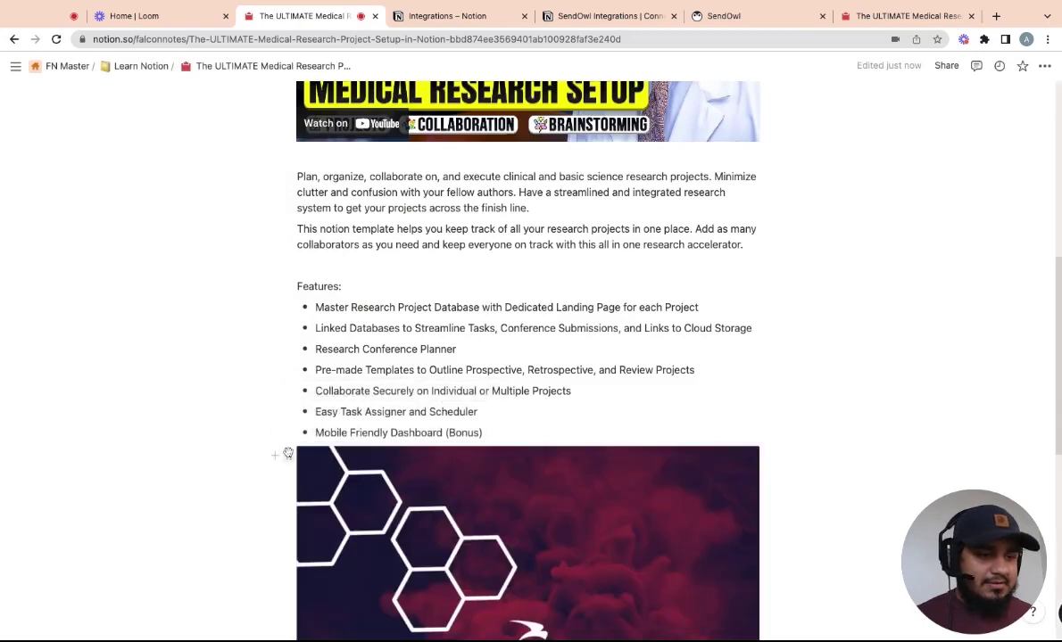
{"action": "scroll", "coordinate": [527, 356], "scroll_direction": "down", "scroll_amount": 4}
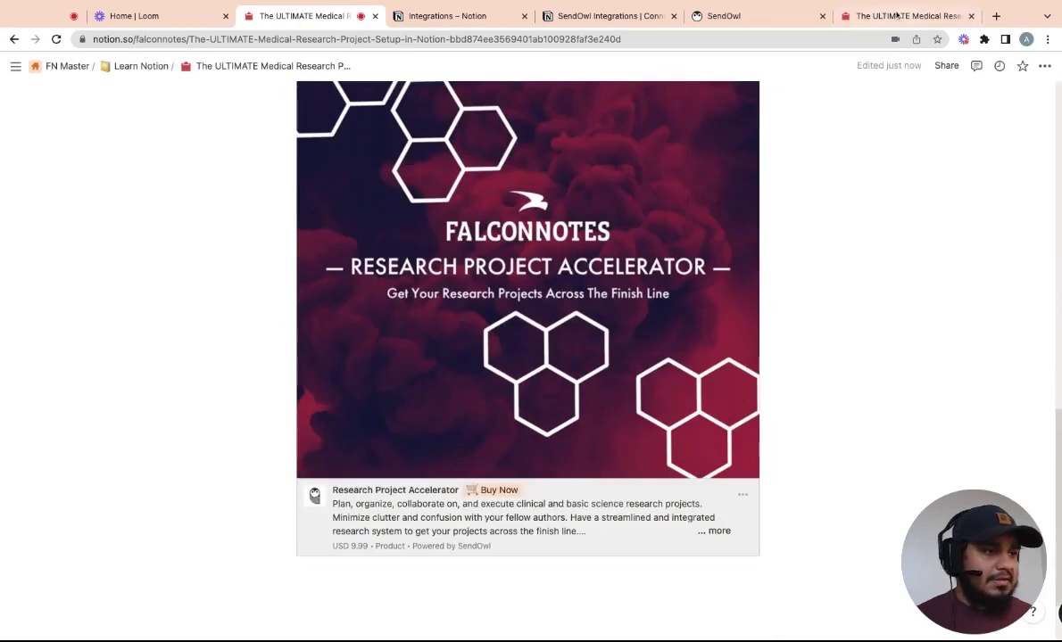
Step: Reload the published Notion page and follow the embedded product preview to its payment form
{"action": "left_click", "coordinate": [882, 16]}
{"action": "left_click", "coordinate": [56, 39]}
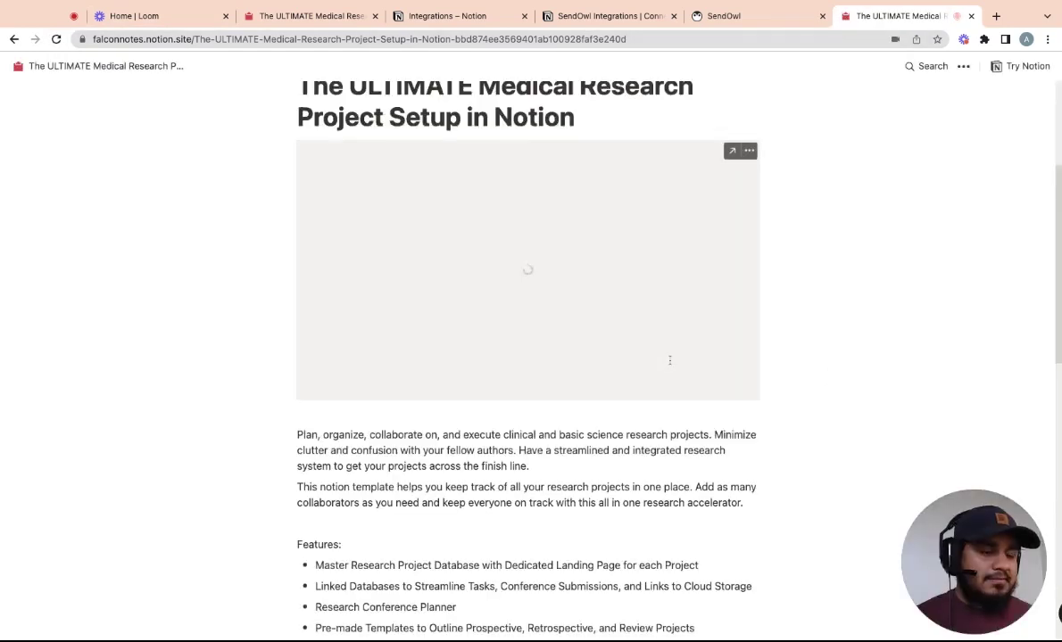
{"action": "scroll", "coordinate": [625, 402], "scroll_direction": "down", "scroll_amount": 7}
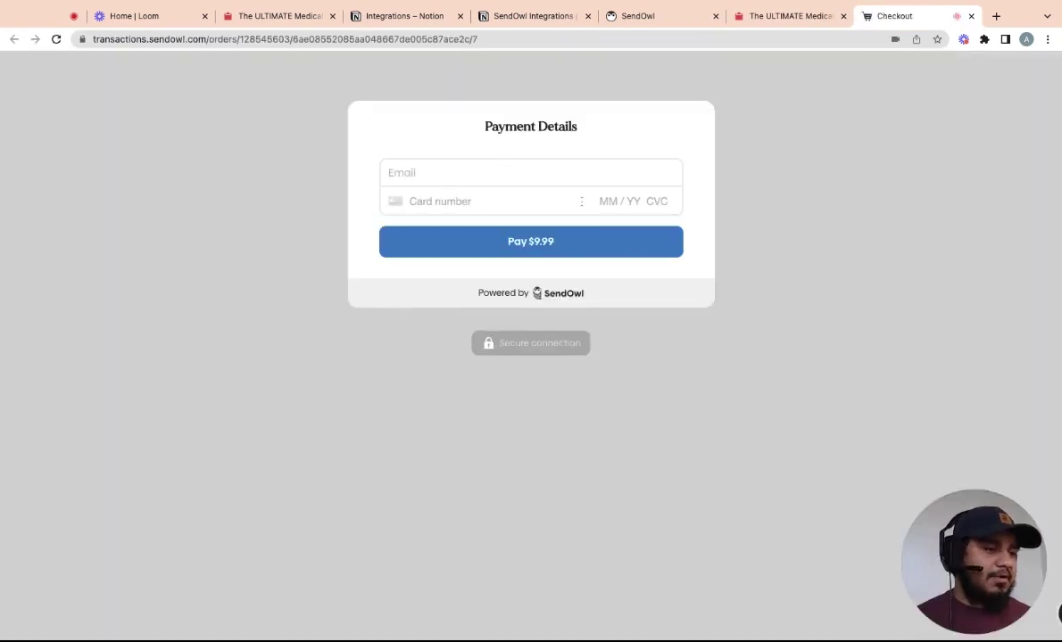
Step: Review the published Notion page from its cover down to the embedded product preview, and close the checkout tab
{"action": "left_click", "coordinate": [790, 15]}
{"action": "scroll", "coordinate": [551, 482], "scroll_direction": "up", "scroll_amount": 5}
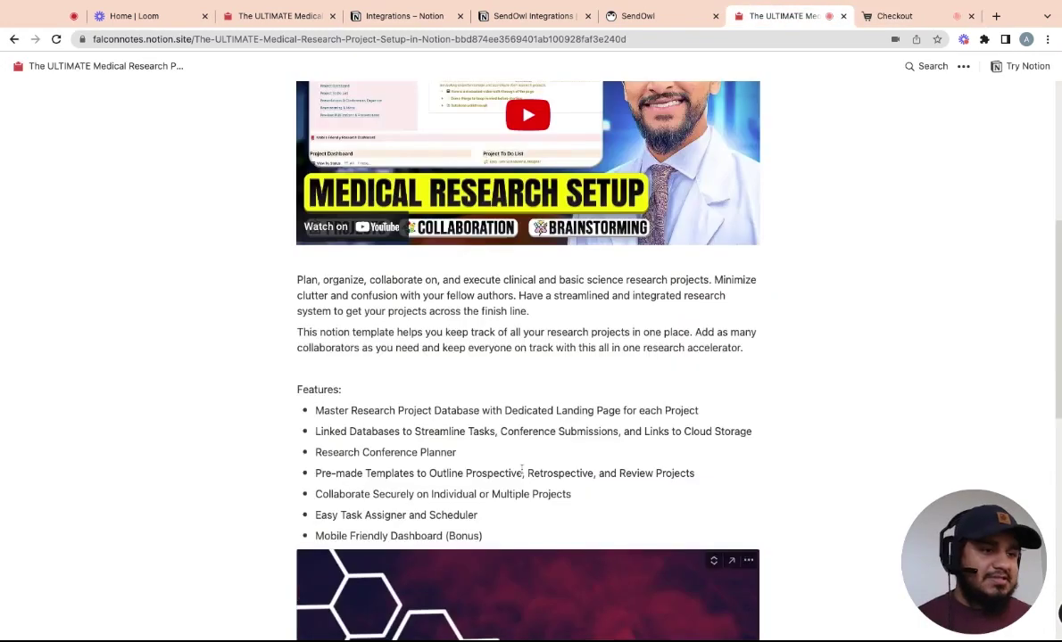
{"action": "scroll", "coordinate": [453, 406], "scroll_direction": "up", "scroll_amount": 4}
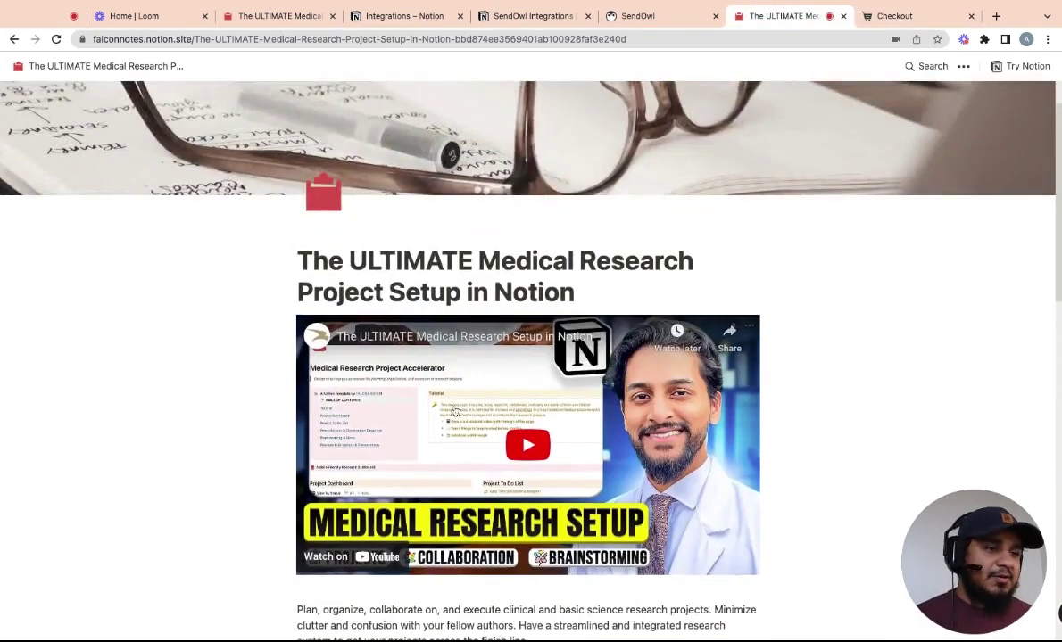
{"action": "scroll", "coordinate": [453, 407], "scroll_direction": "down", "scroll_amount": 8}
{"action": "scroll", "coordinate": [681, 607], "scroll_direction": "down", "scroll_amount": 3}
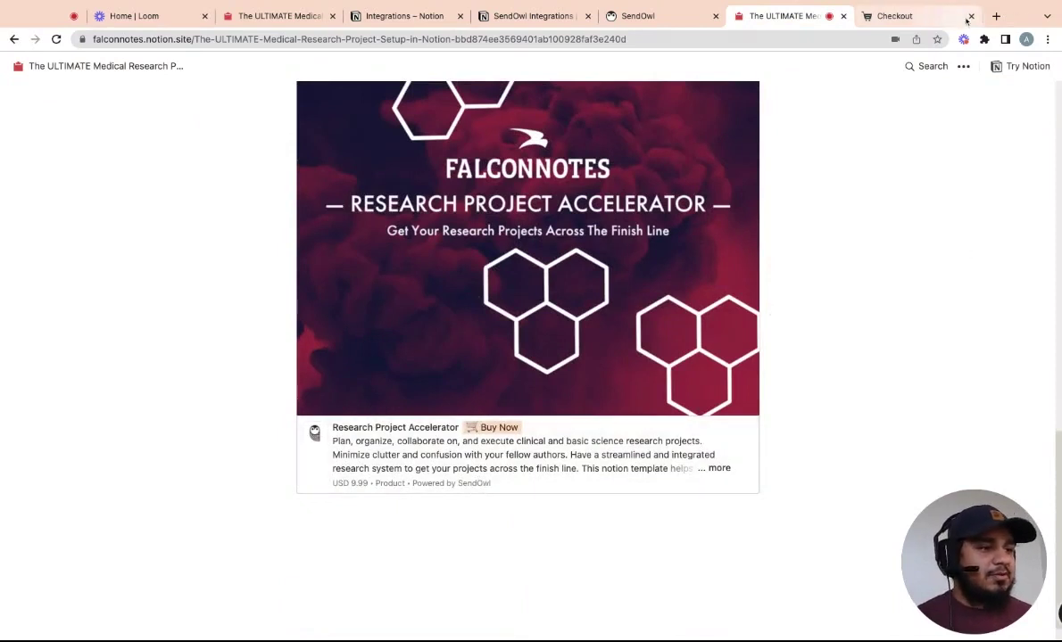
{"action": "left_click", "coordinate": [971, 15]}
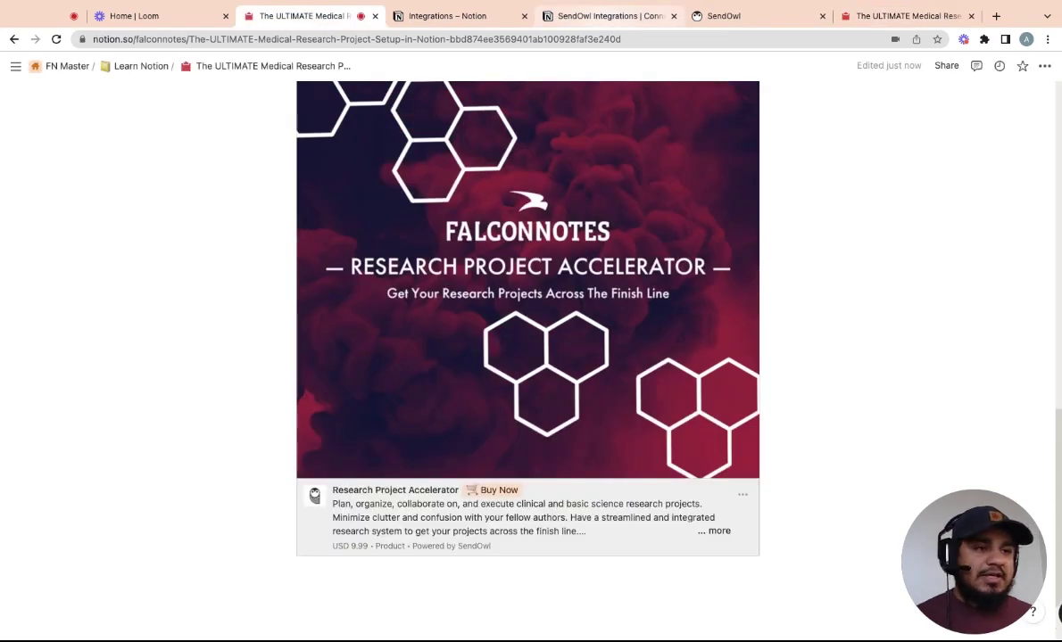
Step: View Notion's SendOwl integration listing, and delete the embedded Research Project Accelerator preview from the editable Notion page
{"action": "left_click", "coordinate": [607, 15]}
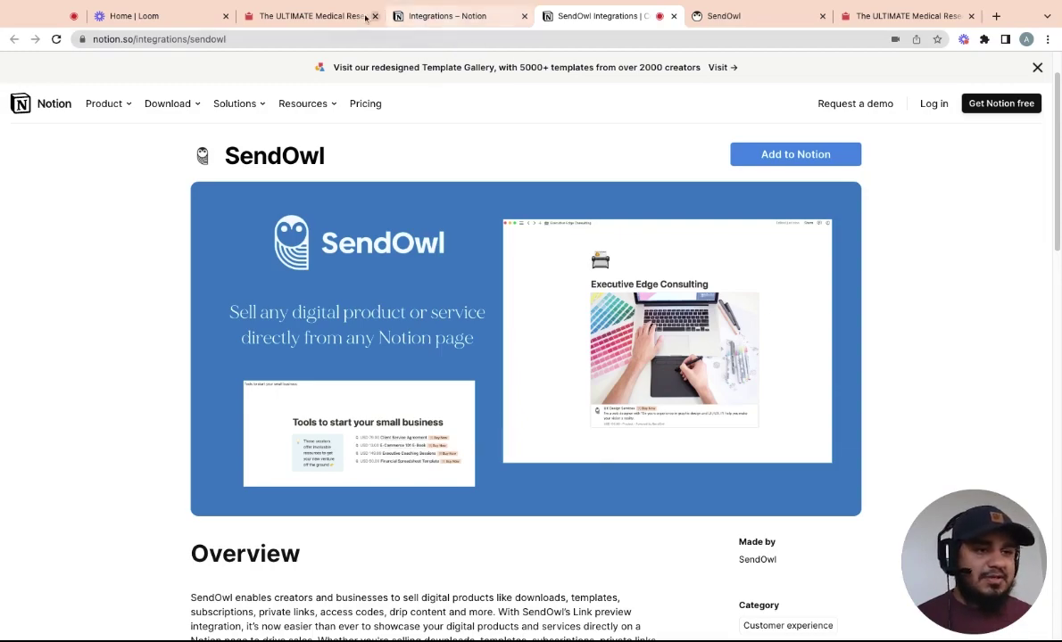
{"action": "left_click", "coordinate": [304, 16]}
{"action": "scroll", "coordinate": [648, 346], "scroll_direction": "up", "scroll_amount": 2}
{"action": "scroll", "coordinate": [648, 346], "scroll_direction": "up", "scroll_amount": 9}
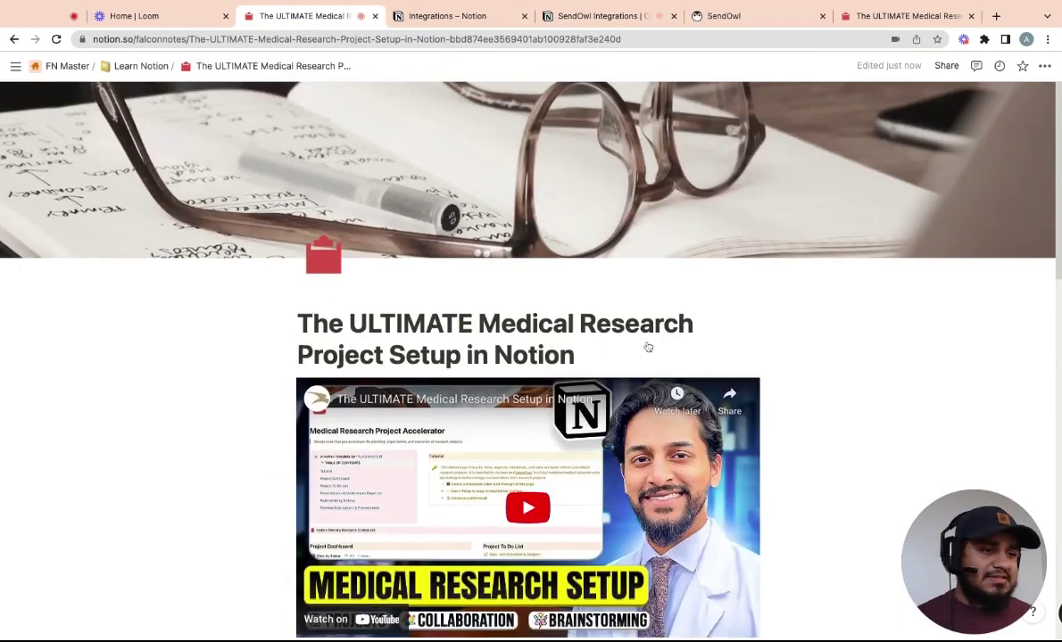
{"action": "scroll", "coordinate": [647, 346], "scroll_direction": "down", "scroll_amount": 10}
{"action": "scroll", "coordinate": [466, 339], "scroll_direction": "up", "scroll_amount": 2}
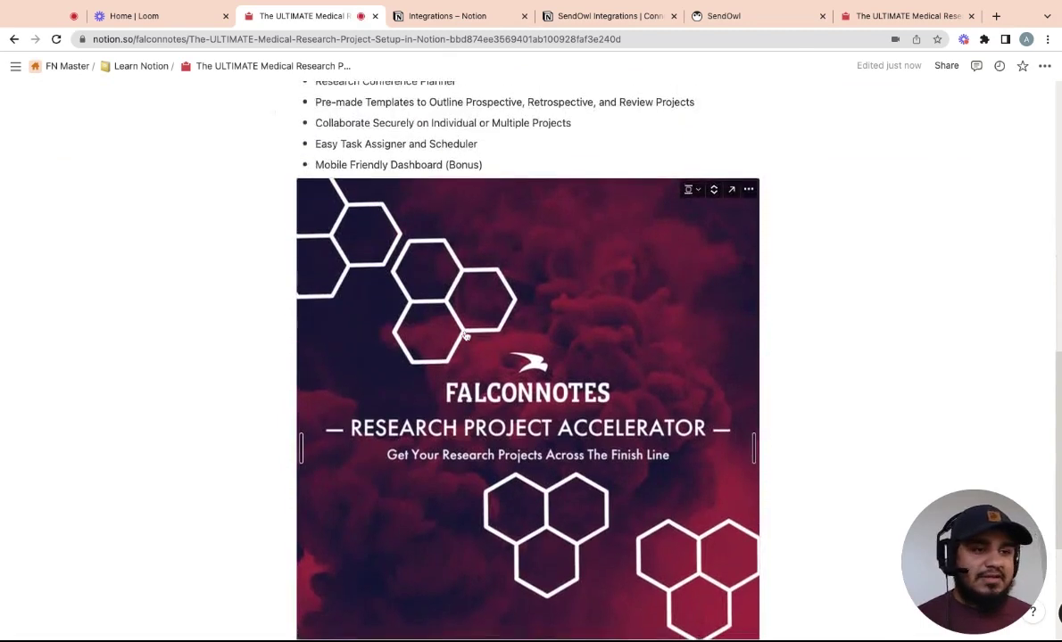
{"action": "left_click", "coordinate": [291, 211]}
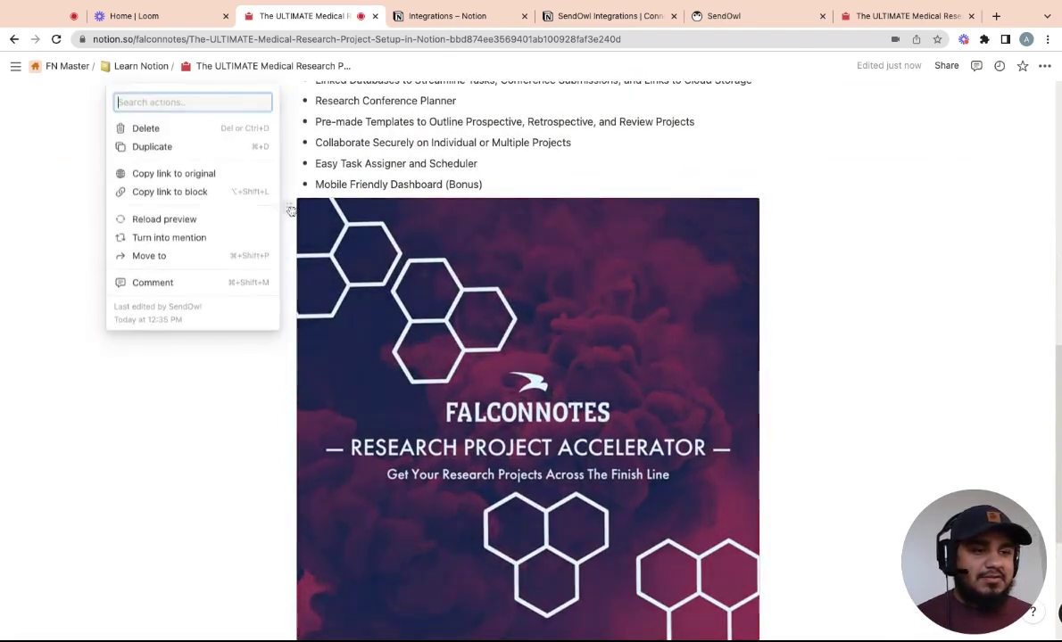
{"action": "left_click", "coordinate": [166, 131]}
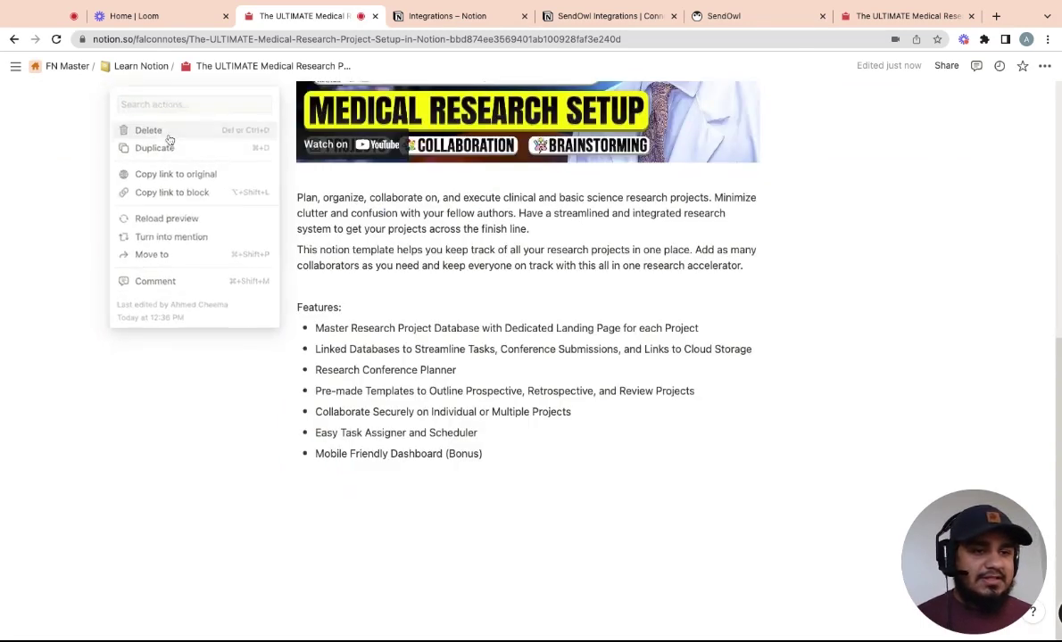
Step: Copy the Research Project Accelerator's direct payment page link from the SendOwl dashboard
{"action": "left_click", "coordinate": [745, 24]}
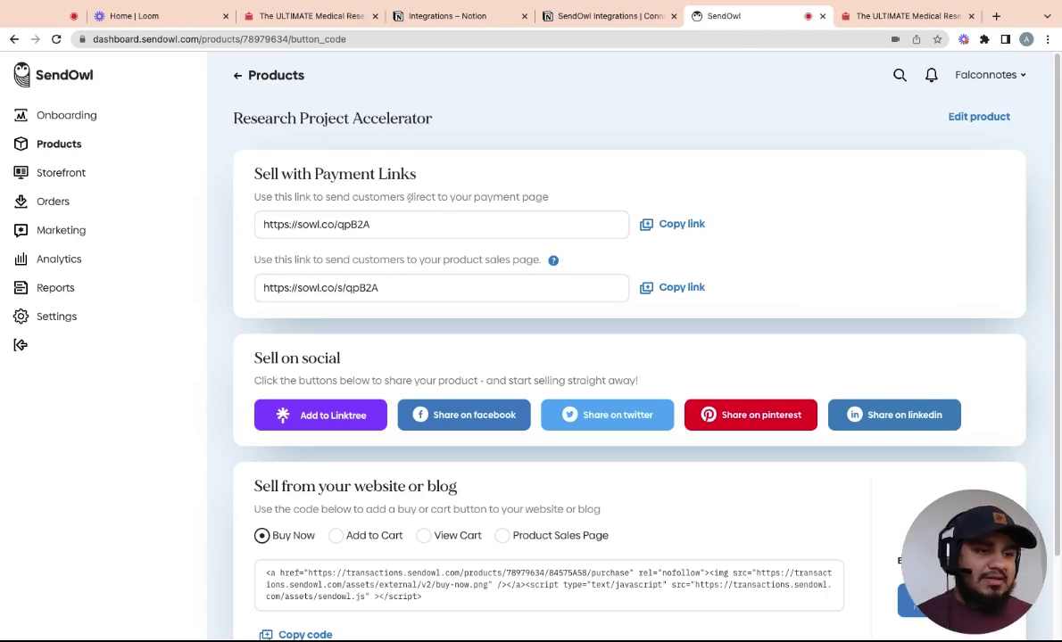
{"action": "left_click_drag", "start_coordinate": [407, 197], "coordinate": [535, 197]}
{"action": "left_click", "coordinate": [395, 224]}
{"action": "left_click", "coordinate": [676, 230]}
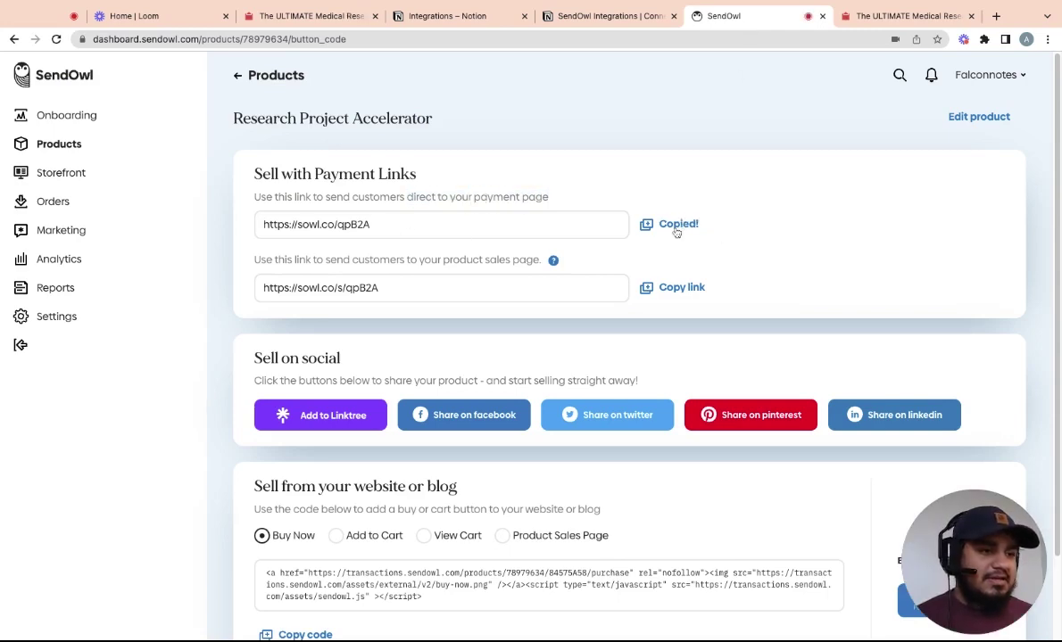
Step: Paste the payment link as a mention on a new line below the features list in the editable Notion page
{"action": "left_click", "coordinate": [308, 16]}
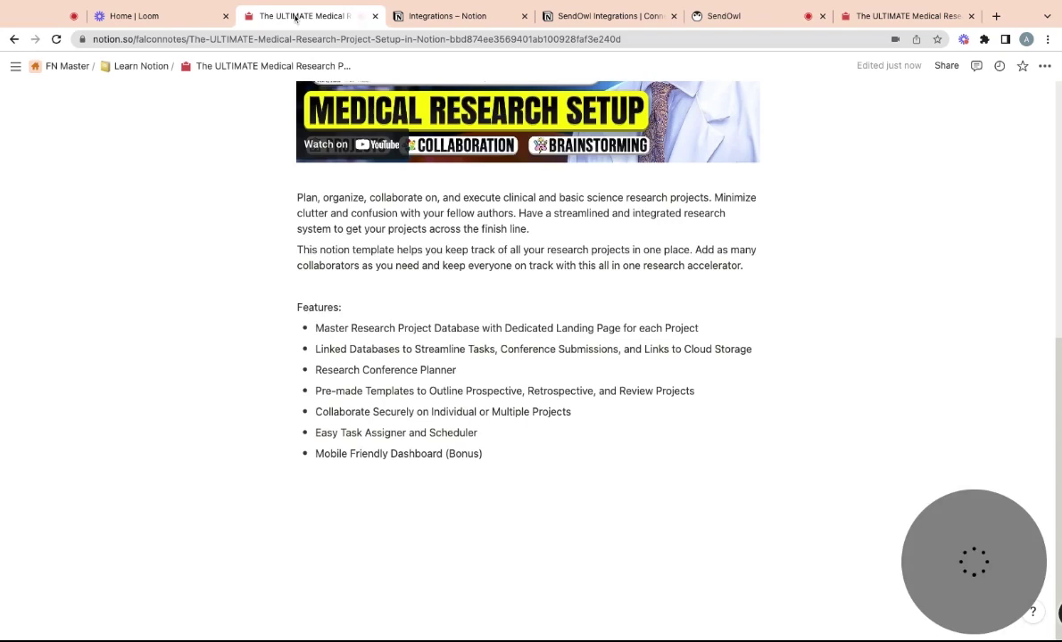
{"action": "left_click", "coordinate": [364, 499]}
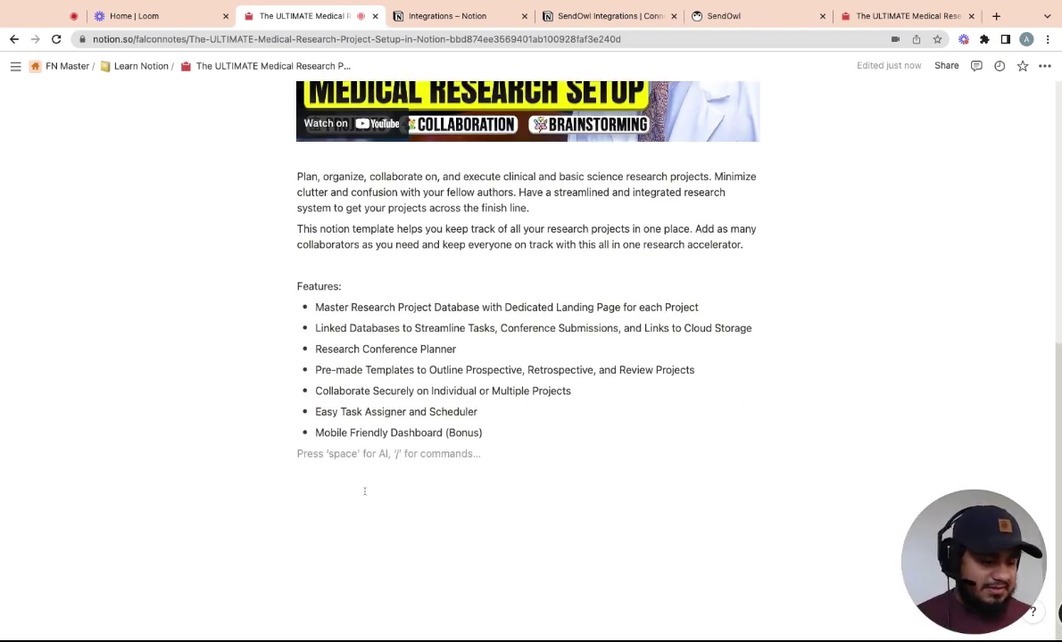
{"action": "key", "text": "Return"}
{"action": "key", "text": "ctrl+v"}
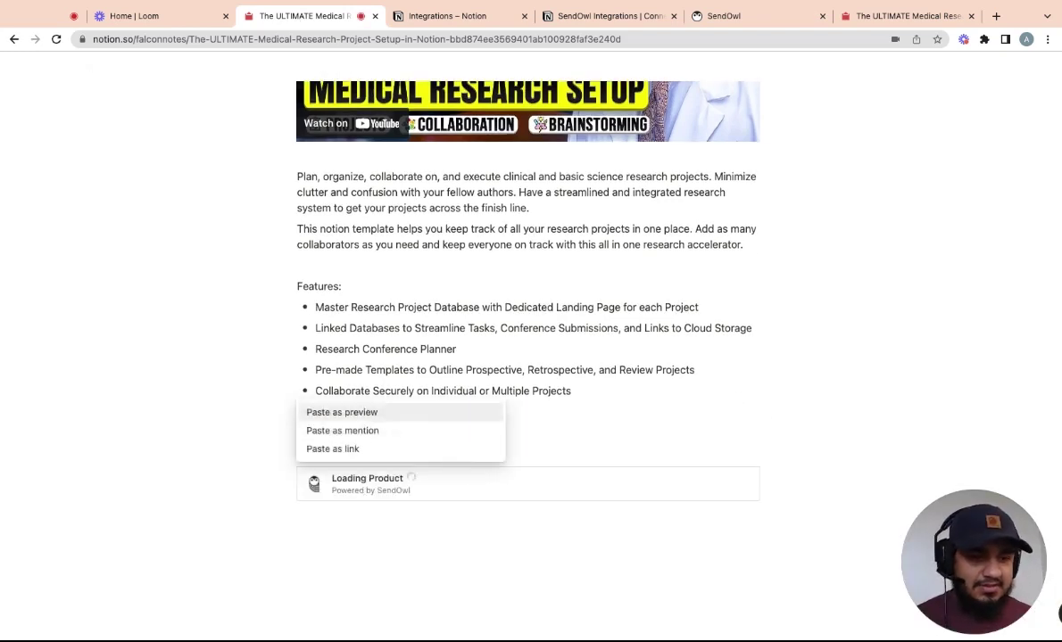
{"action": "left_click", "coordinate": [331, 431]}
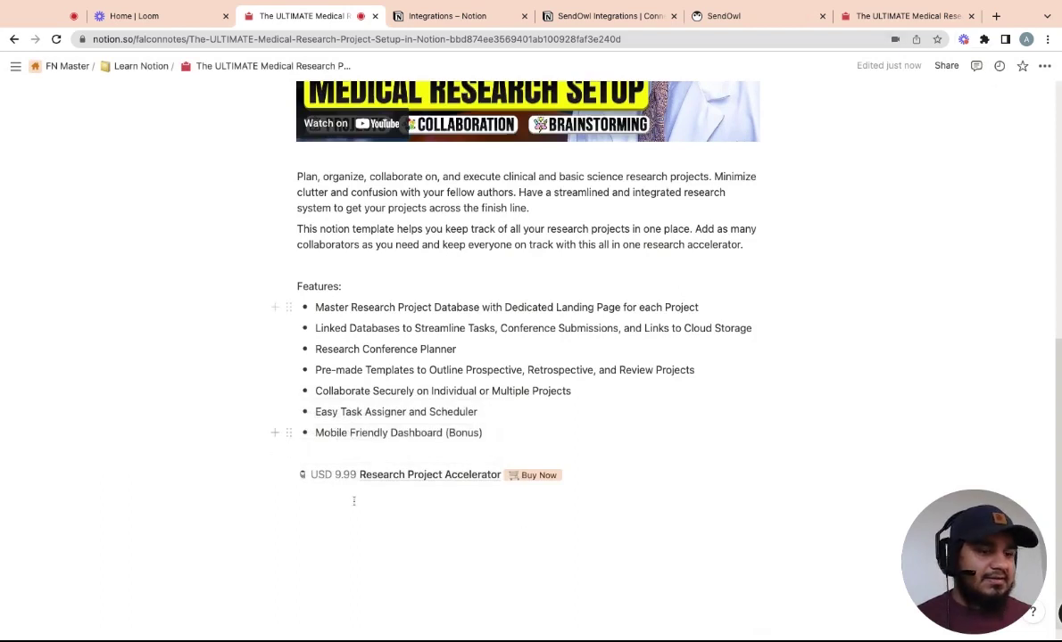
Step: Test the product mention on the published page through to its payment form, close the checkout tab, and inspect the mention's details
{"action": "left_click", "coordinate": [892, 16]}
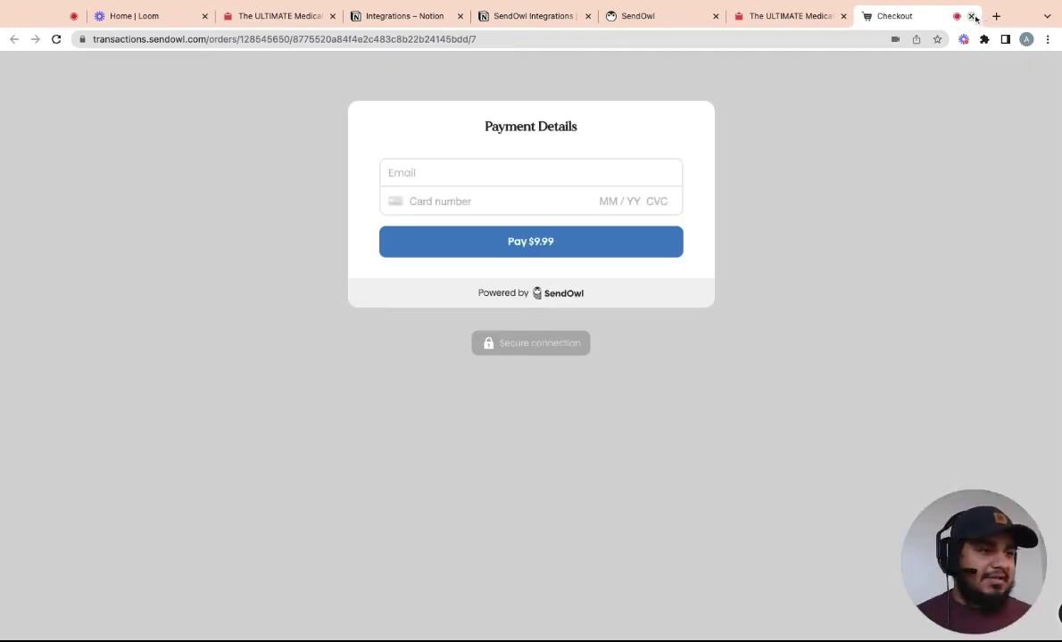
{"action": "left_click", "coordinate": [974, 18]}
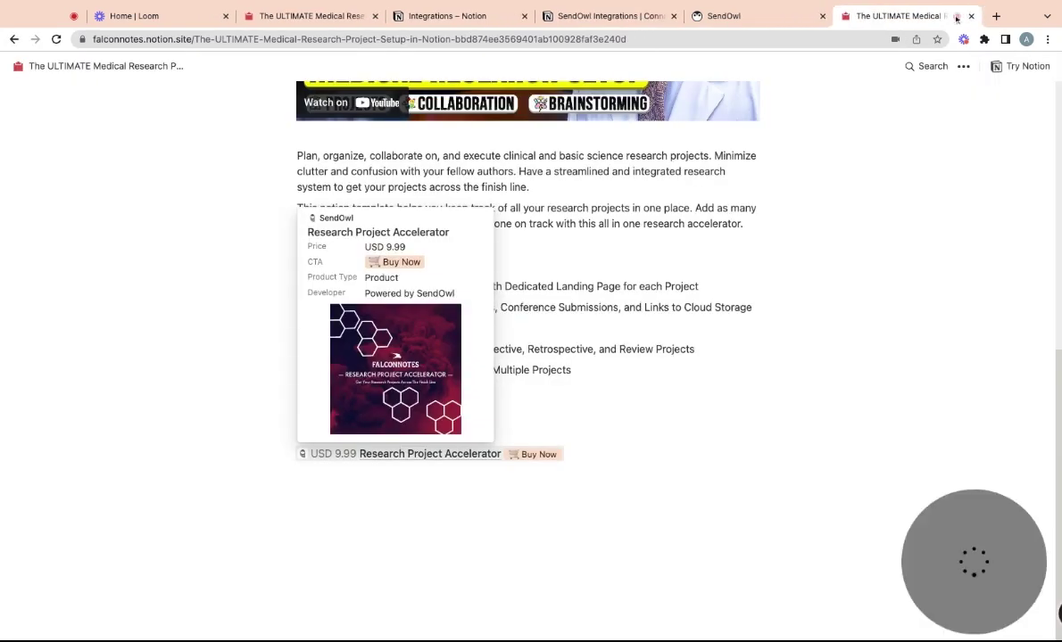
{"action": "mouse_move", "coordinate": [373, 457]}
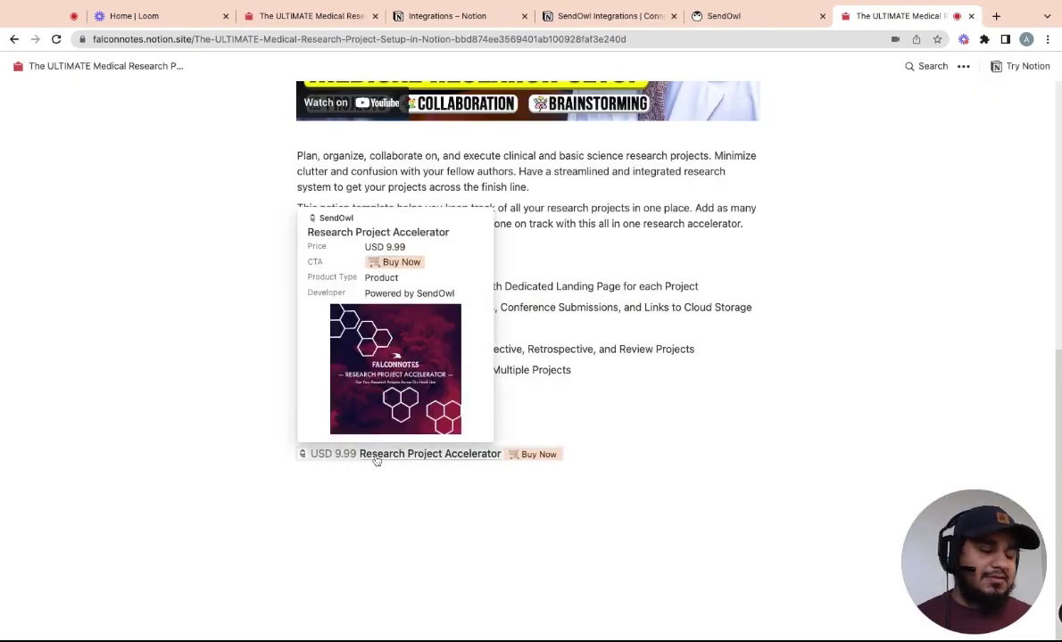
{"action": "scroll", "coordinate": [526, 357], "scroll_direction": "up", "scroll_amount": 3}
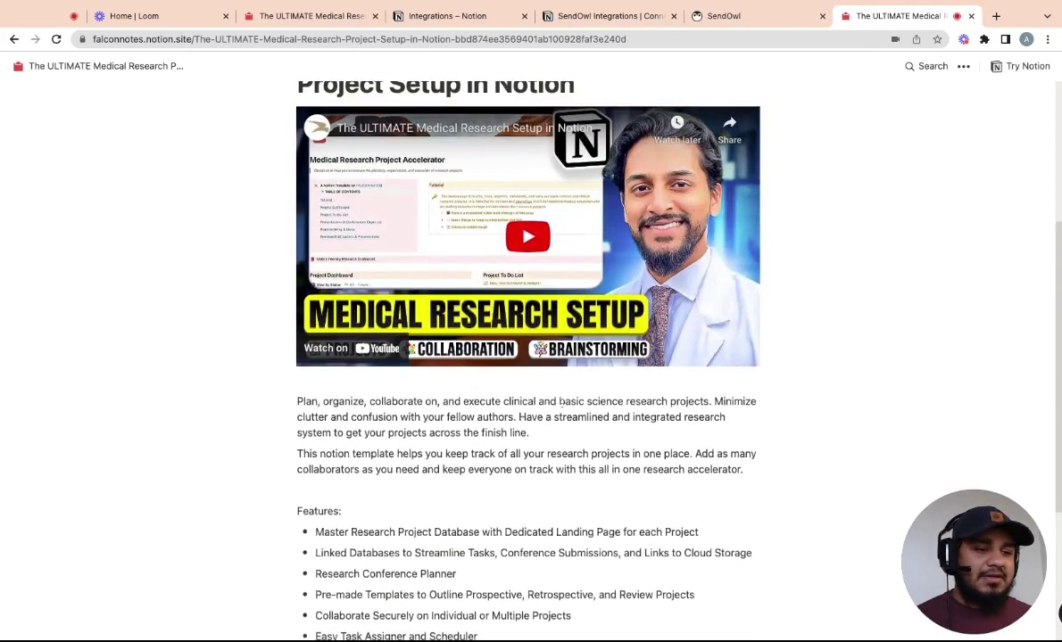
{"action": "scroll", "coordinate": [559, 401], "scroll_direction": "up", "scroll_amount": 3}
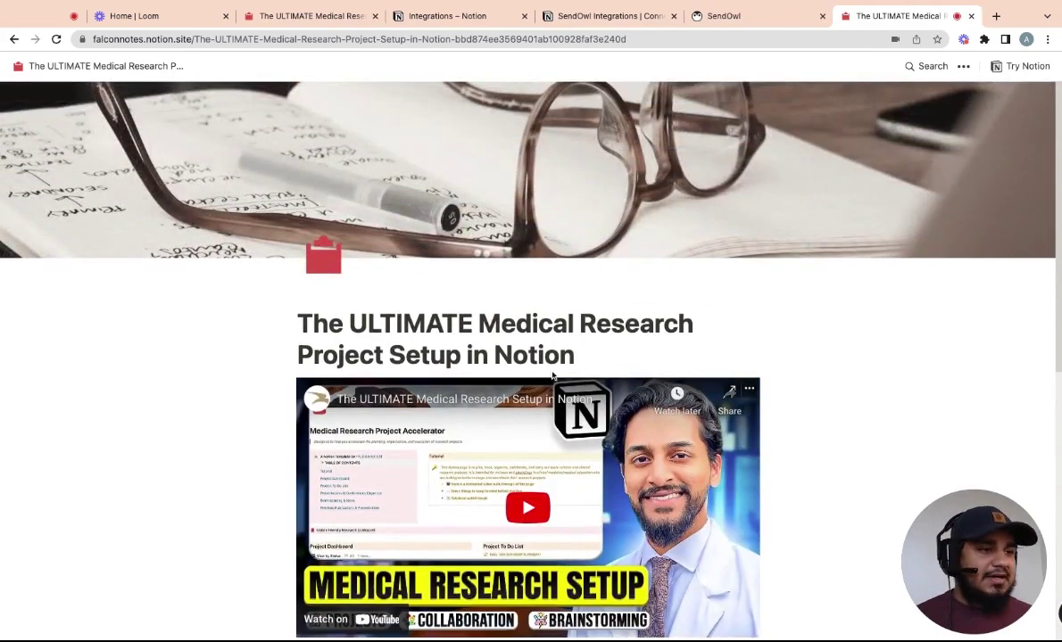